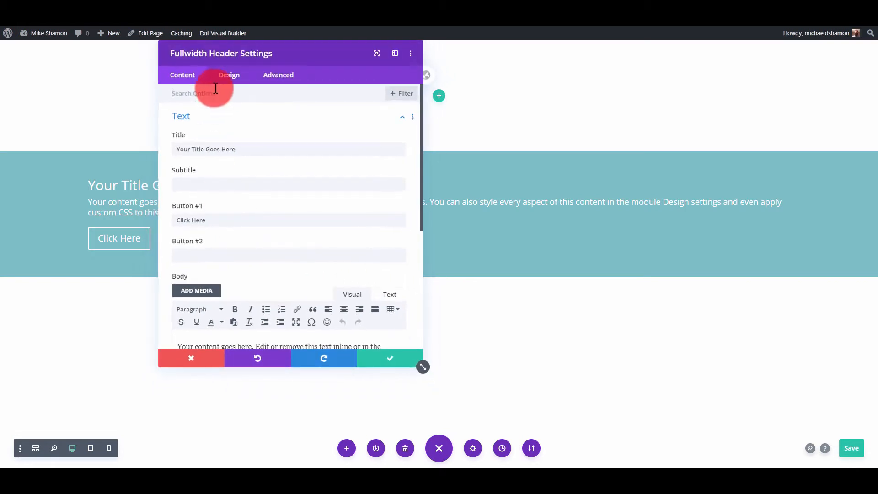
Step: Set the header's title to "Awesome Headline", correcting the misspelled word
{"action": "double_click", "coordinate": [261, 153]}
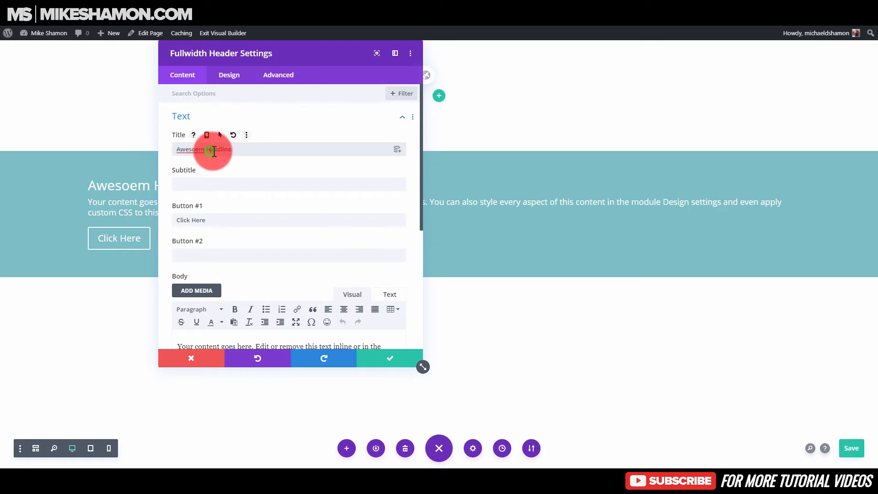
{"action": "right_click", "coordinate": [187, 150]}
{"action": "left_click", "coordinate": [229, 168]}
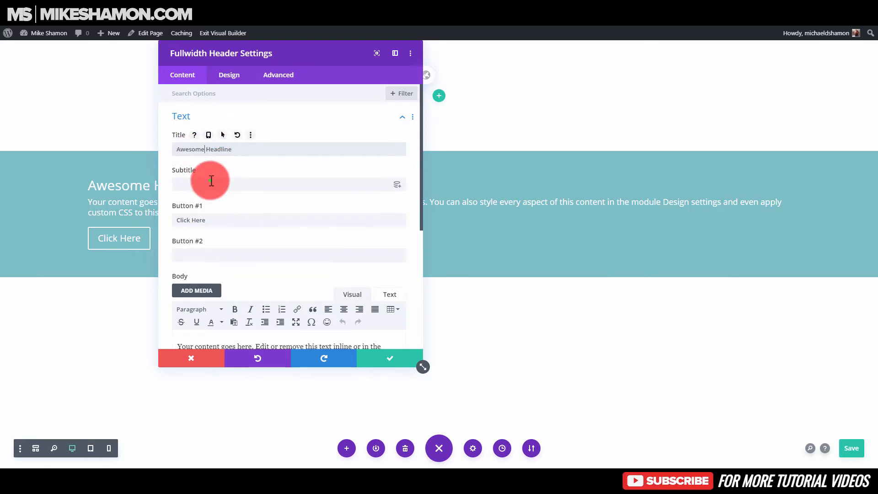
Step: Label Button #1 "Subscribe Now" and Button #2 "Here's Another"
{"action": "left_click", "coordinate": [210, 182]}
{"action": "double_click", "coordinate": [218, 219]}
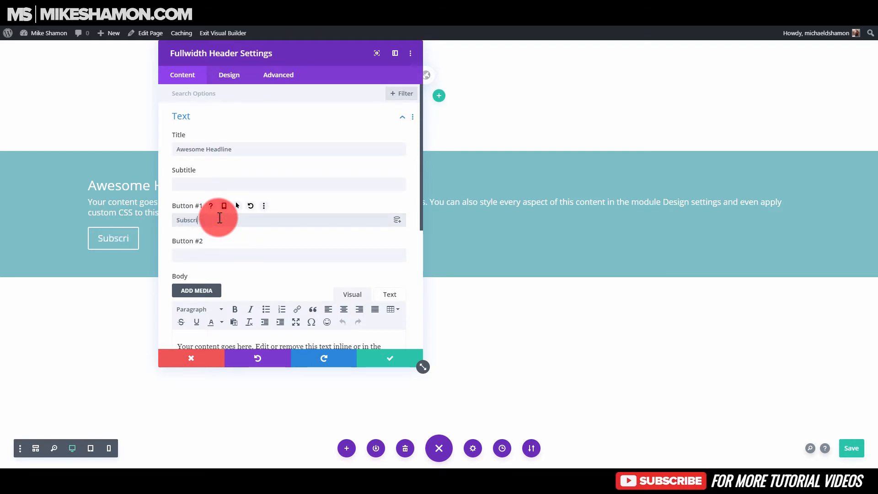
{"action": "left_click", "coordinate": [209, 260]}
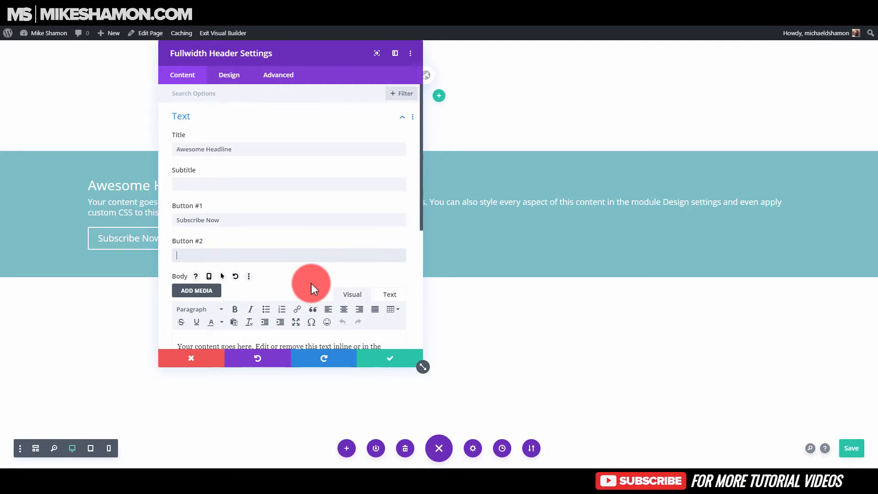
{"action": "type", "text": "Here"}
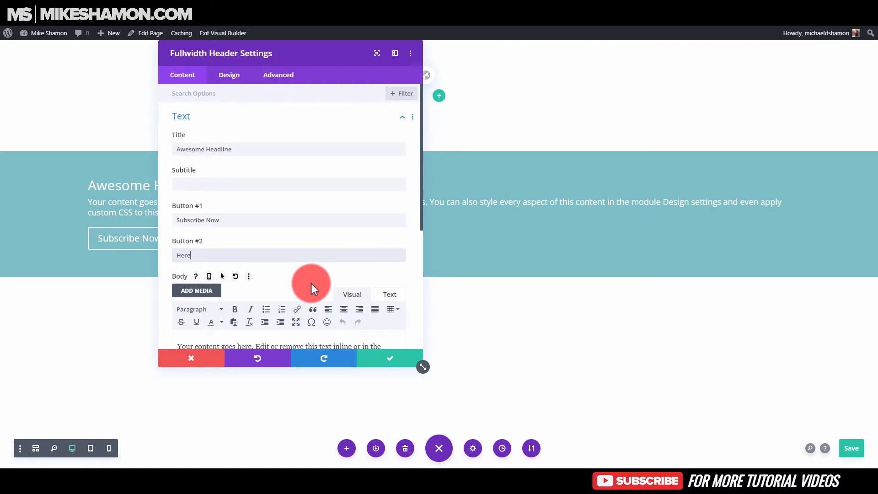
{"action": "type", "text": "s Anoth"}
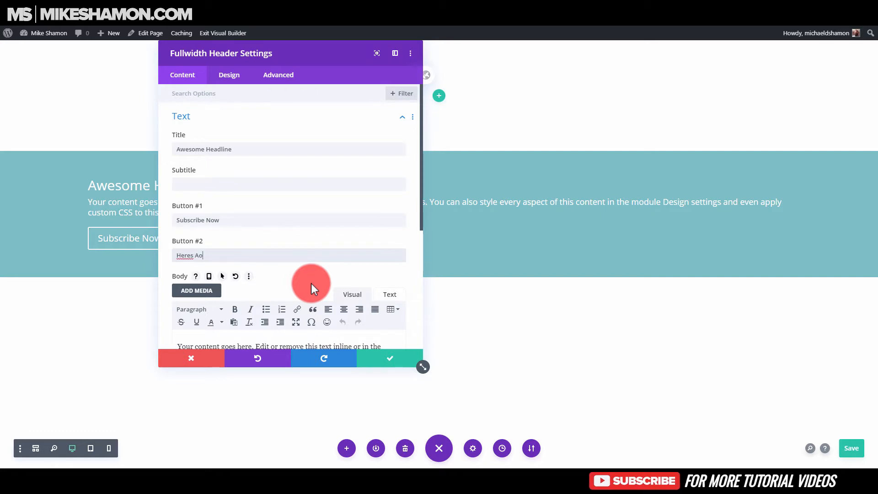
{"action": "type", "text": "er"}
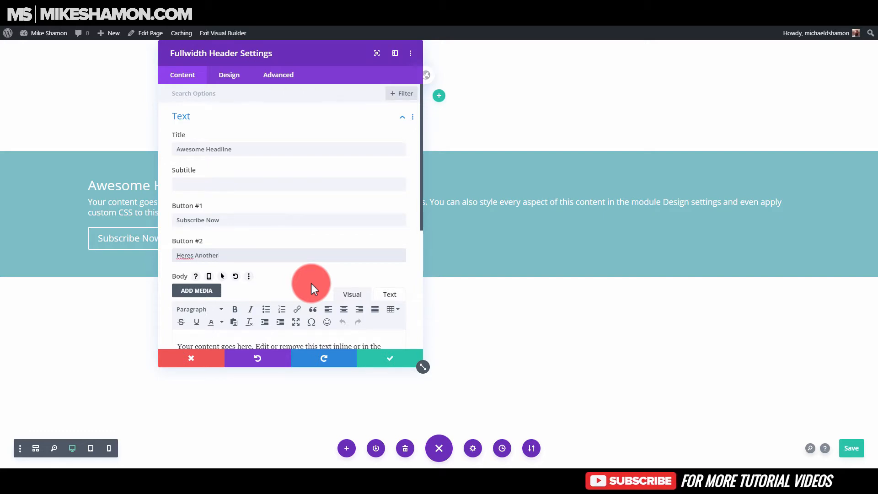
{"action": "right_click", "coordinate": [187, 255]}
{"action": "left_click", "coordinate": [223, 268]}
Step: Move the Fullwidth Header settings window aside to uncover the header's headline and buttons
{"action": "scroll", "coordinate": [242, 259], "scroll_direction": "down", "scroll_amount": 5}
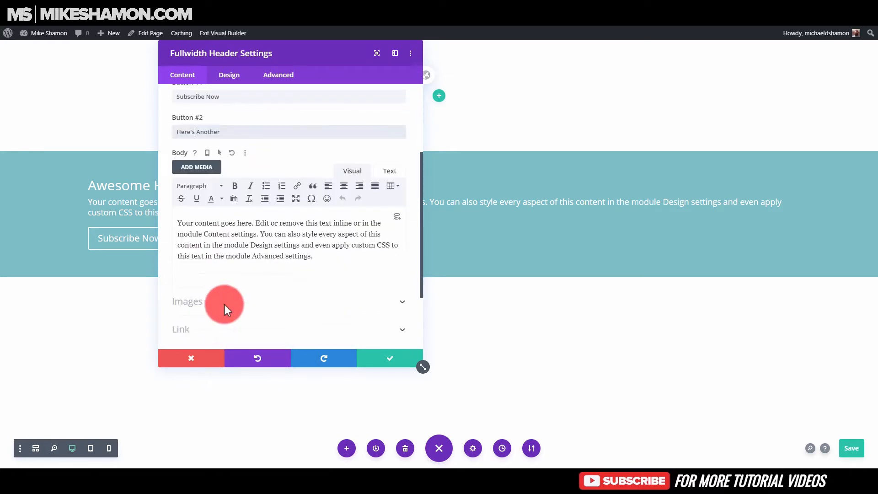
{"action": "left_click_drag", "start_coordinate": [283, 59], "coordinate": [728, 101]}
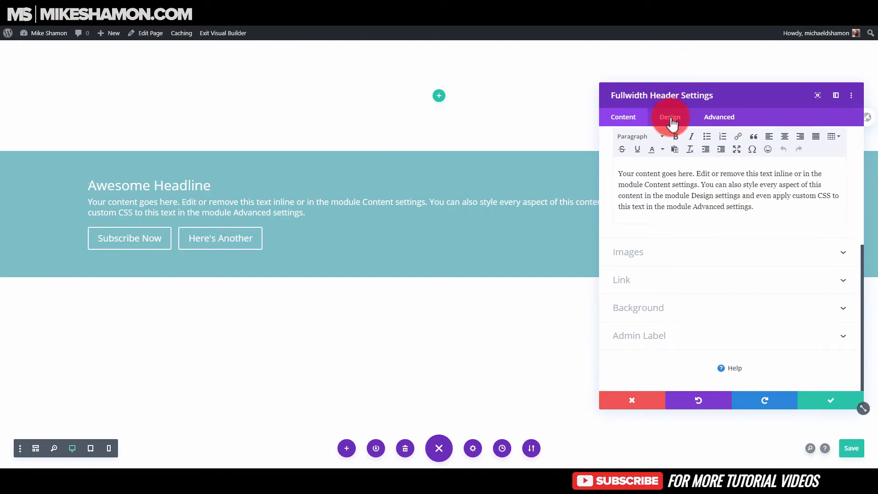
{"action": "scroll", "coordinate": [686, 196], "scroll_direction": "up", "scroll_amount": 5}
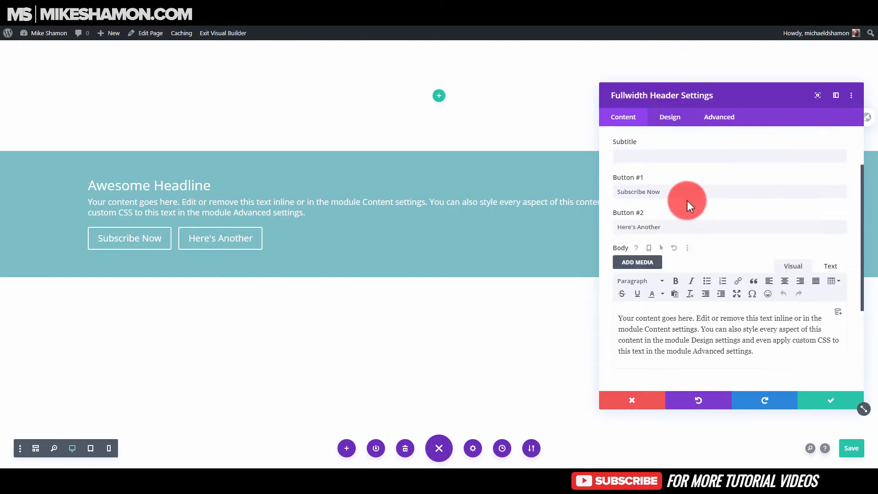
Step: Centre the header's text and logo alignment and make the header fullscreen
{"action": "left_click", "coordinate": [671, 119]}
{"action": "left_click", "coordinate": [642, 161]}
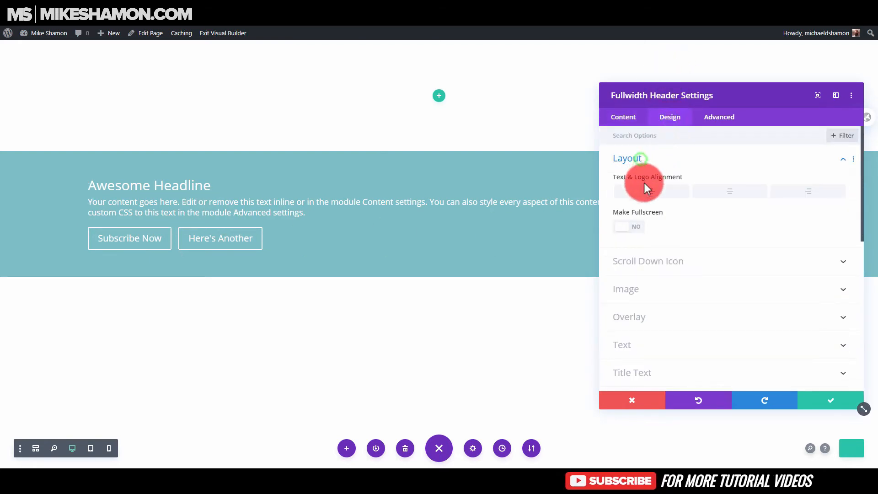
{"action": "left_click", "coordinate": [730, 194]}
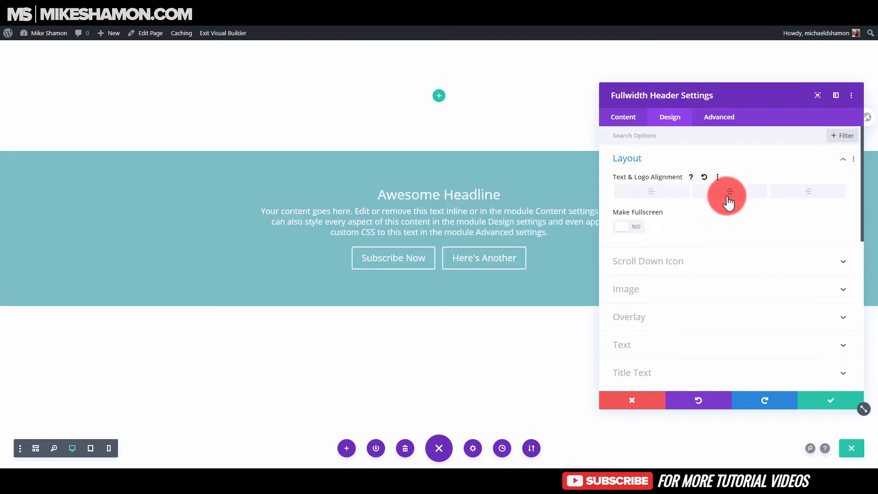
{"action": "left_click", "coordinate": [627, 228]}
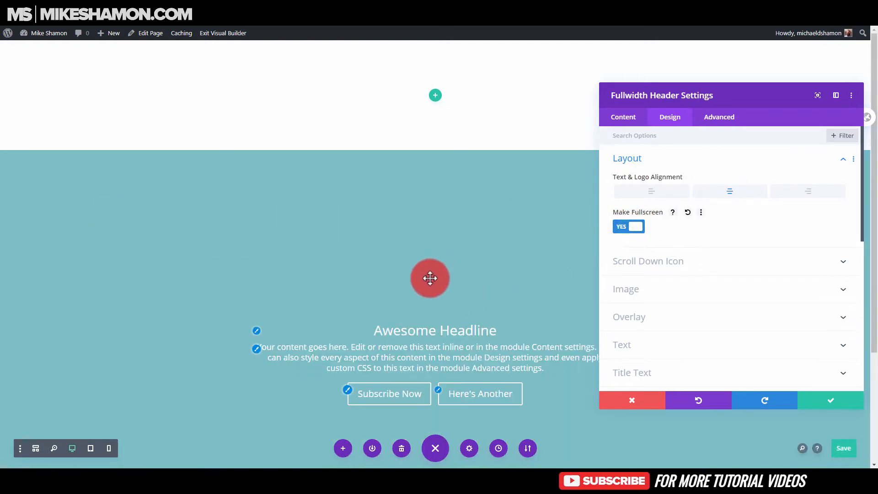
{"action": "scroll", "coordinate": [414, 311], "scroll_direction": "down", "scroll_amount": 4}
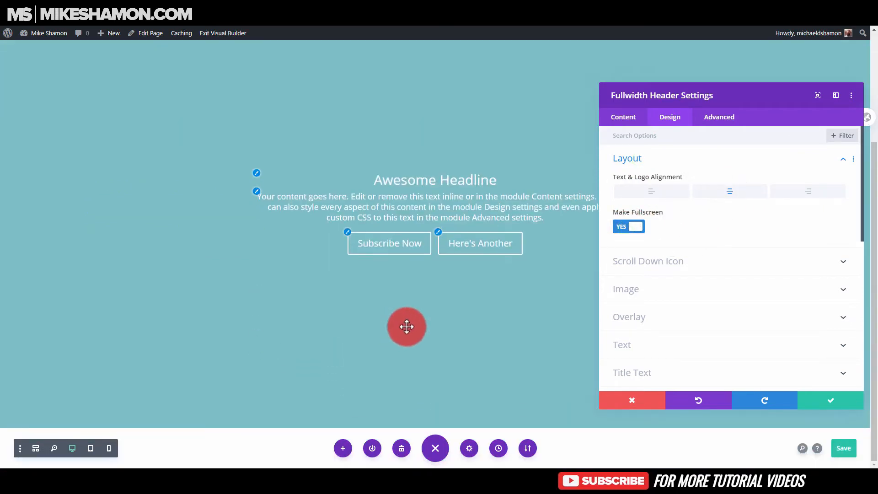
Step: Set the header's background image to beach-maldives-ocean-1430677.jpg from the media library
{"action": "left_click", "coordinate": [630, 122]}
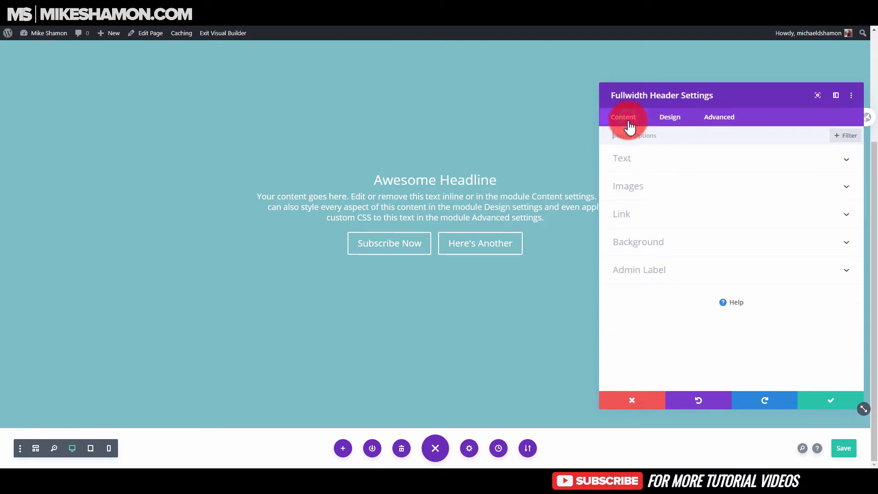
{"action": "left_click", "coordinate": [672, 240]}
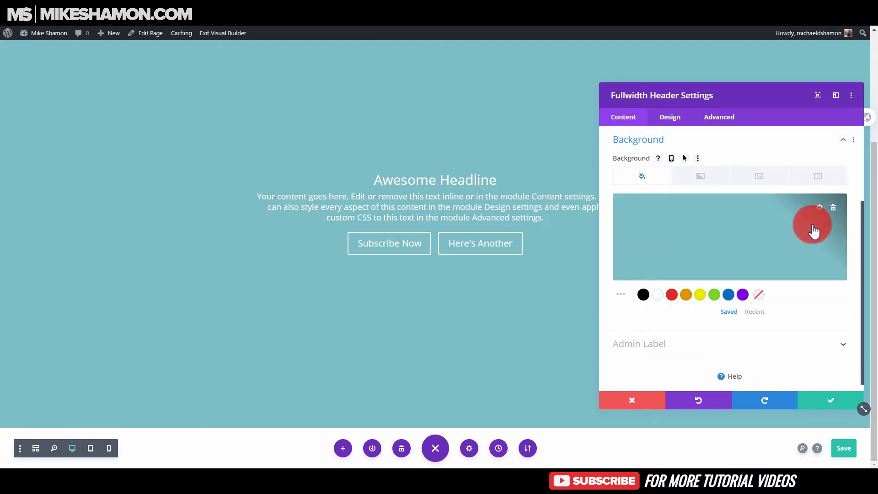
{"action": "left_click", "coordinate": [759, 180]}
{"action": "left_click", "coordinate": [728, 229]}
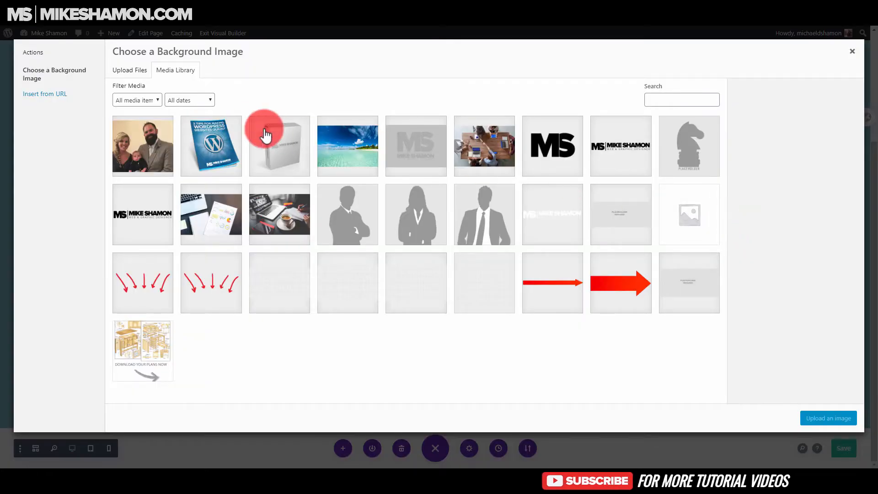
{"action": "left_click", "coordinate": [353, 139]}
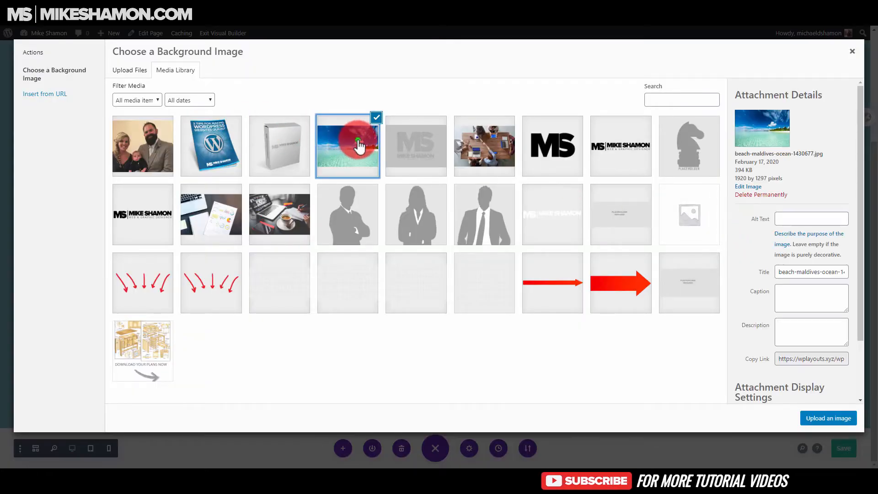
{"action": "left_click", "coordinate": [826, 417]}
Step: Set the Background Image Blend of the header's beach image to Overlay
{"action": "left_click", "coordinate": [642, 176]}
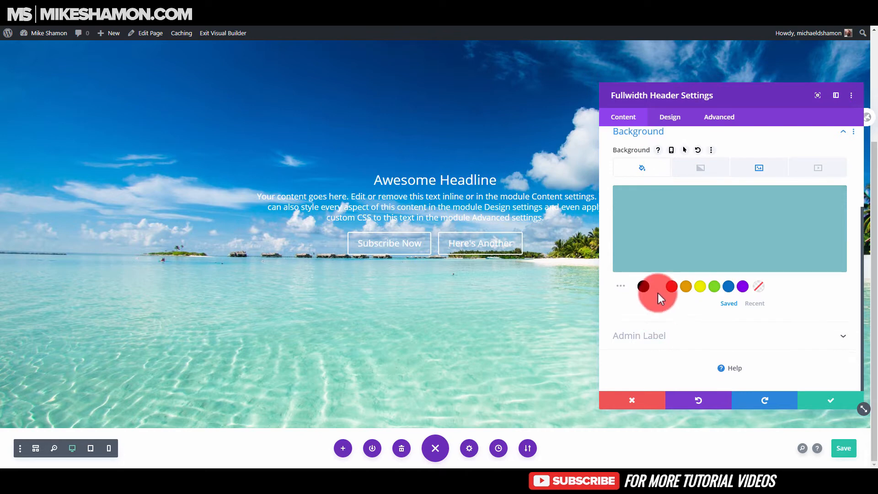
{"action": "left_click", "coordinate": [754, 165]}
{"action": "scroll", "coordinate": [663, 304], "scroll_direction": "down", "scroll_amount": 2}
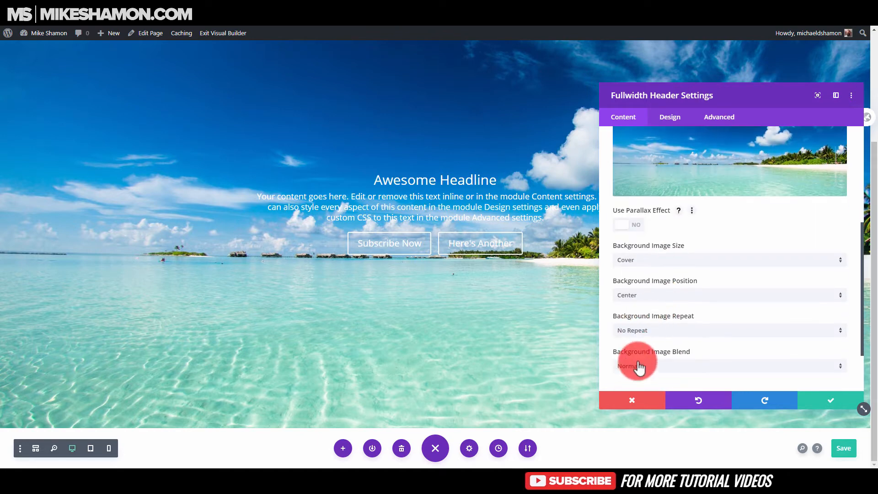
{"action": "scroll", "coordinate": [643, 367], "scroll_direction": "down", "scroll_amount": 2}
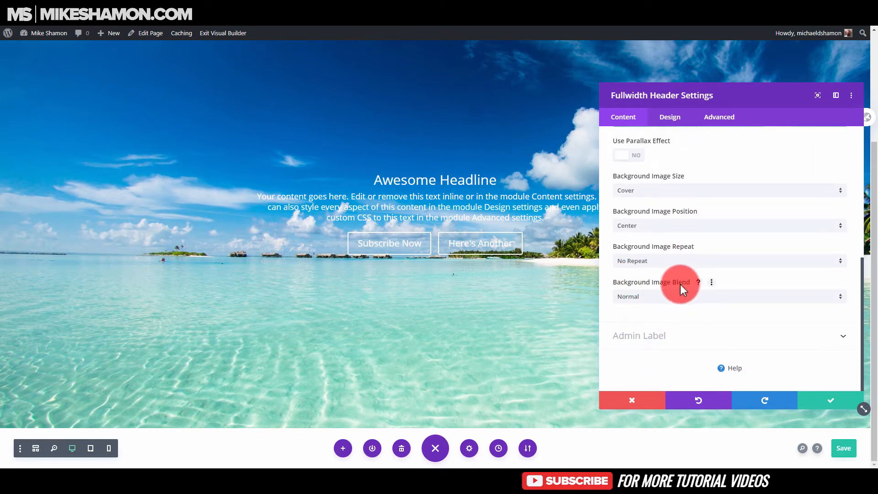
{"action": "left_click", "coordinate": [663, 298]}
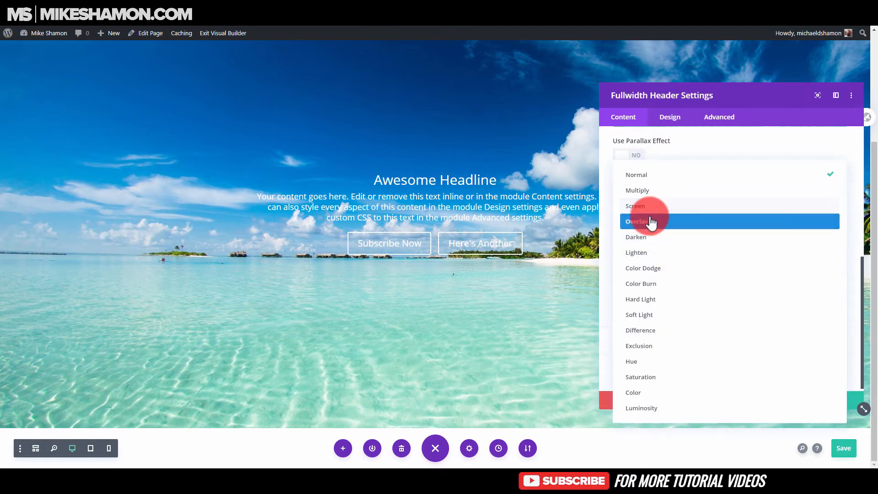
{"action": "left_click", "coordinate": [648, 222]}
Step: Replace the header's background colour with black and lower its opacity to rgba(0,0,0,0.13)
{"action": "scroll", "coordinate": [668, 232], "scroll_direction": "up", "scroll_amount": 4}
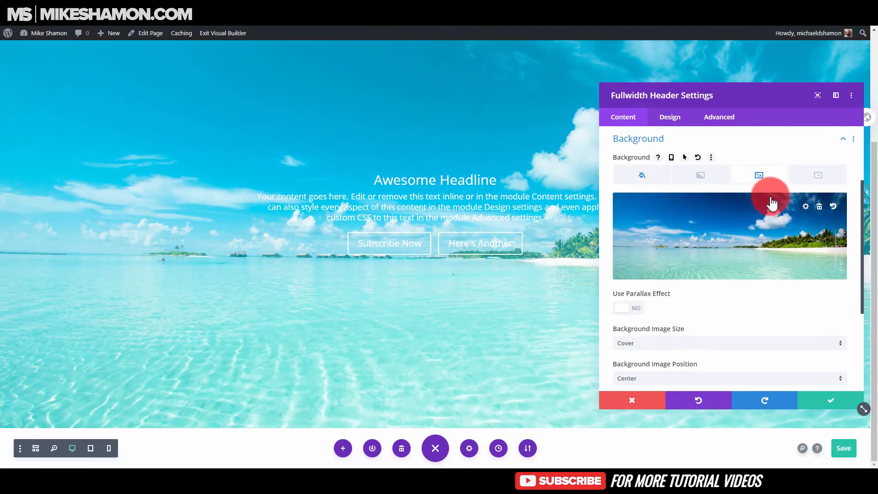
{"action": "left_click", "coordinate": [639, 174]}
{"action": "left_click", "coordinate": [713, 234]}
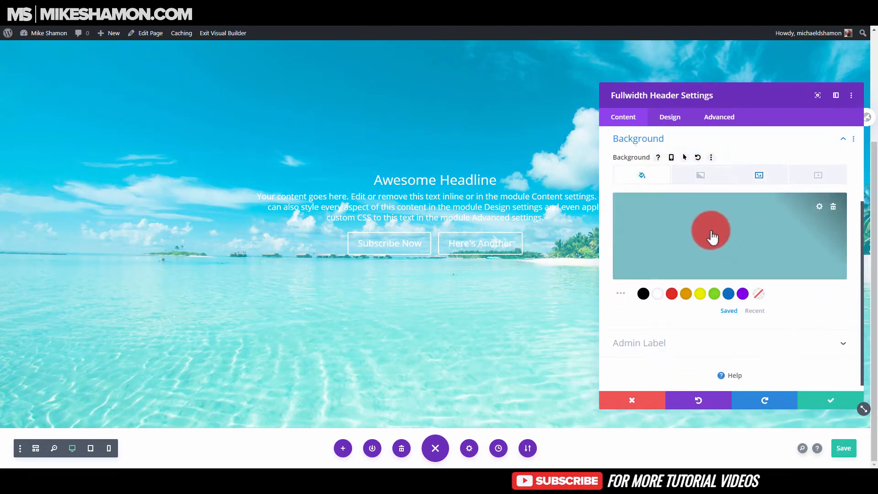
{"action": "left_click", "coordinate": [833, 206]}
{"action": "left_click", "coordinate": [643, 294]}
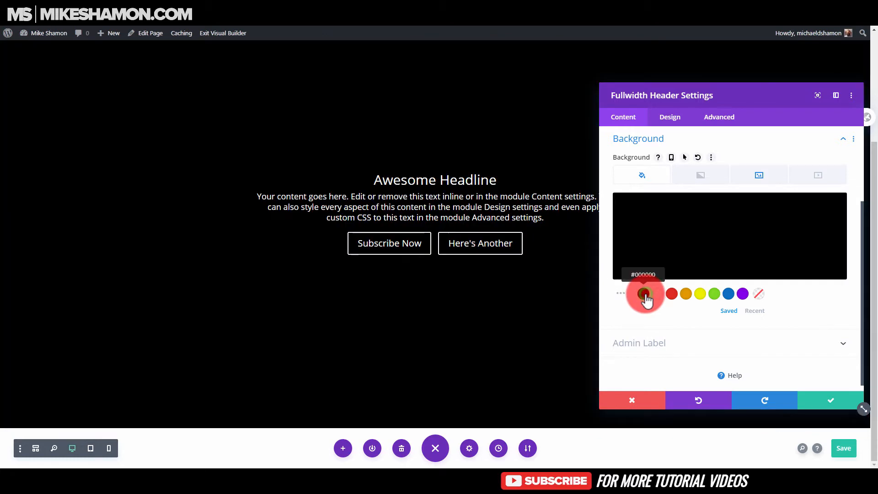
{"action": "left_click", "coordinate": [779, 258]}
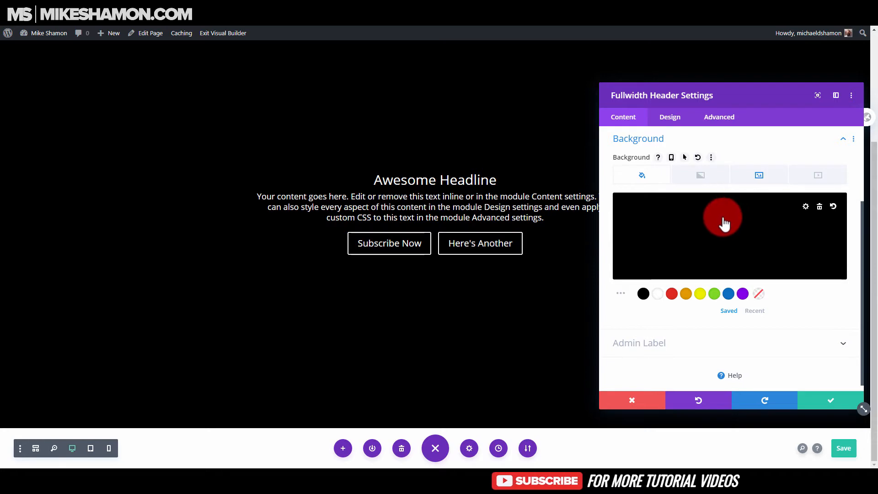
{"action": "left_click", "coordinate": [738, 224]}
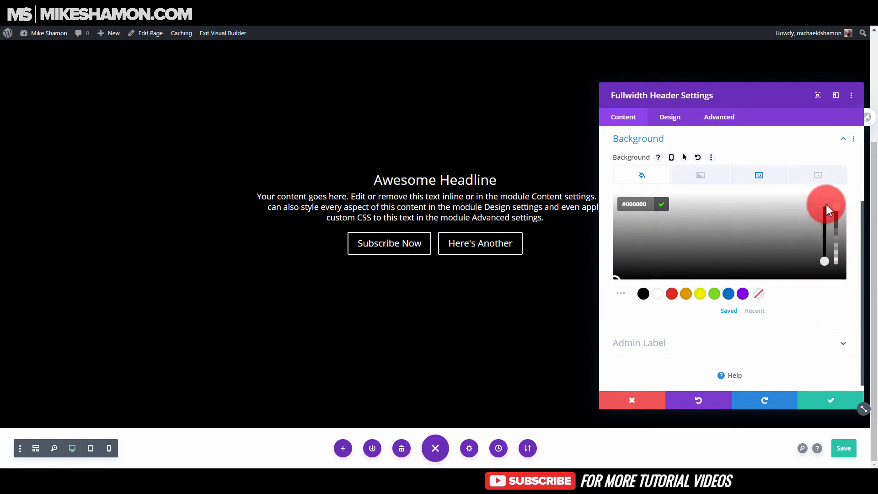
{"action": "left_click_drag", "start_coordinate": [837, 209], "coordinate": [844, 267]}
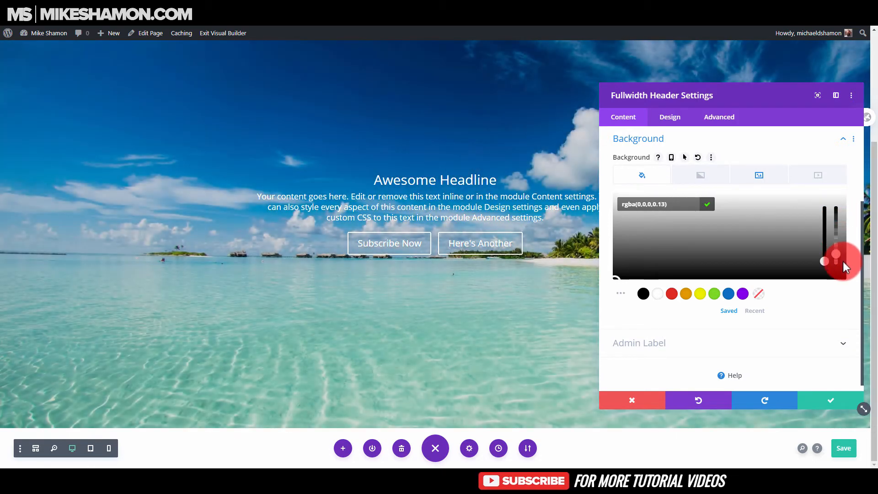
Step: Try a green background tint over the image with its opacity lowered to rgba(124,218,36,0.24)
{"action": "left_click", "coordinate": [714, 294]}
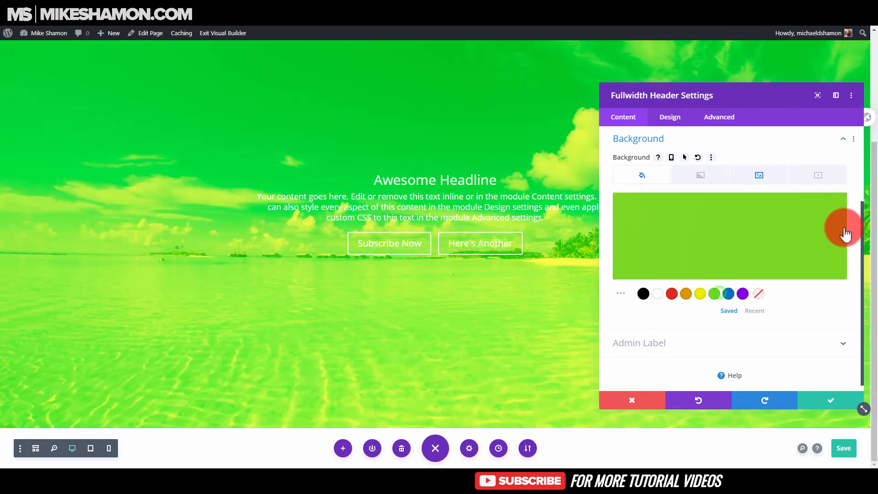
{"action": "left_click", "coordinate": [840, 224]}
{"action": "left_click_drag", "start_coordinate": [838, 213], "coordinate": [838, 254]}
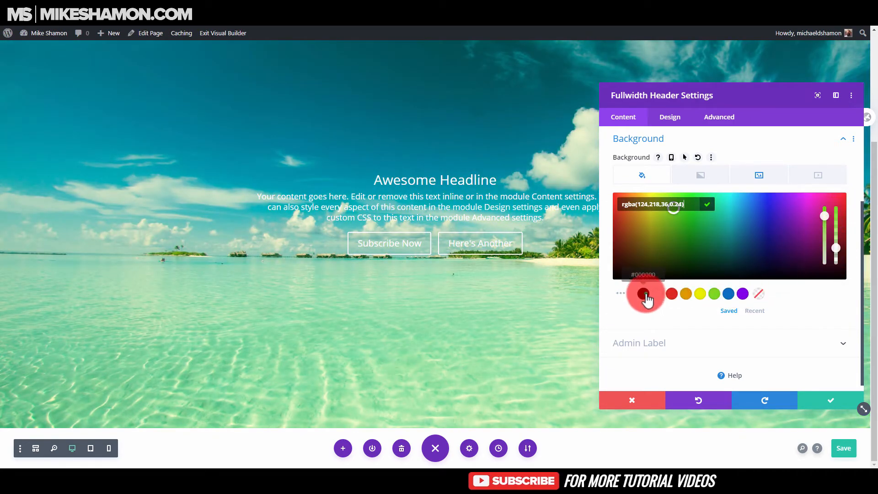
Step: Set the header's background colour to black with reduced opacity, rgba(0,0,0,0.21)
{"action": "left_click", "coordinate": [643, 293]}
{"action": "left_click", "coordinate": [841, 208]}
{"action": "left_click_drag", "start_coordinate": [839, 208], "coordinate": [836, 262]}
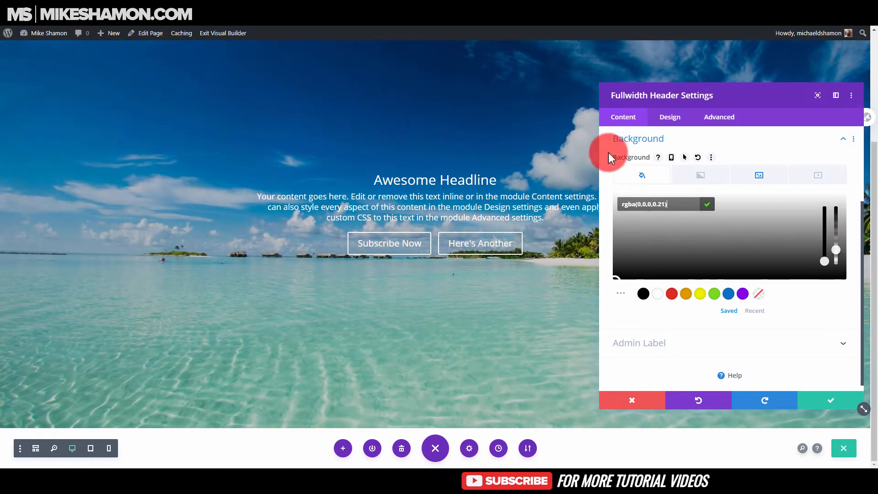
{"action": "left_click", "coordinate": [672, 115]}
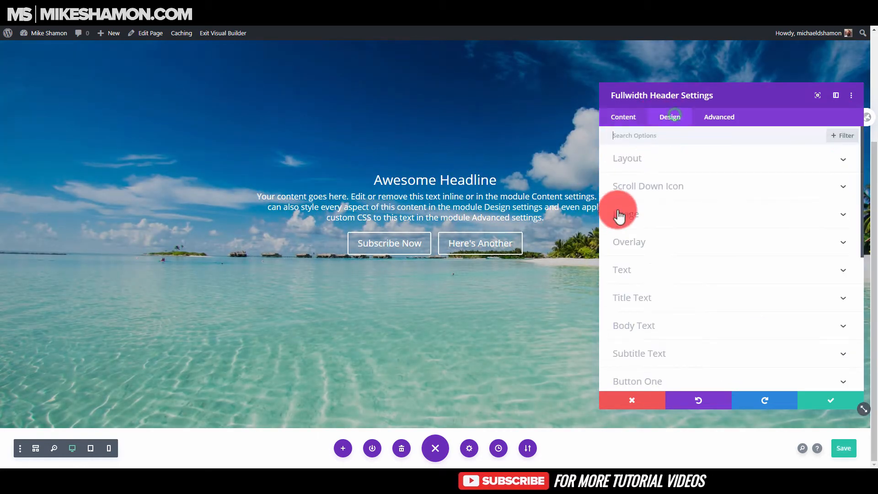
{"action": "left_click", "coordinate": [625, 114]}
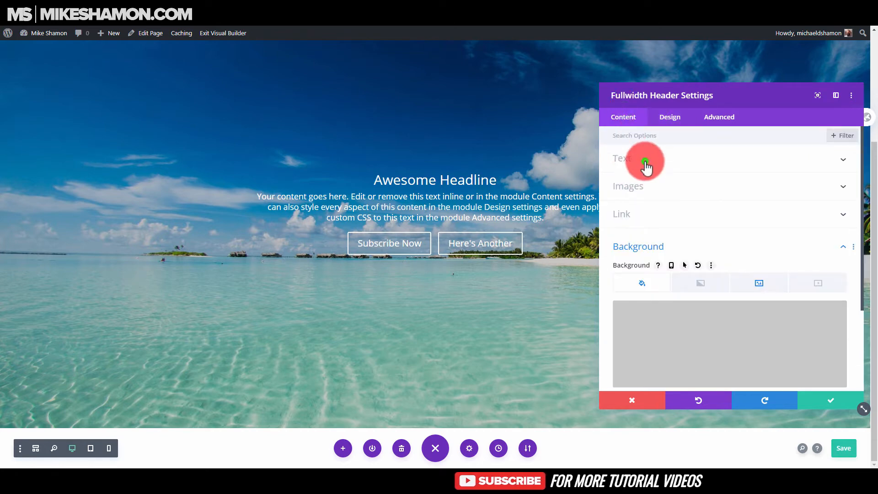
{"action": "left_click", "coordinate": [646, 163]}
{"action": "scroll", "coordinate": [639, 293], "scroll_direction": "down", "scroll_amount": 5}
{"action": "scroll", "coordinate": [639, 284], "scroll_direction": "up", "scroll_amount": 5}
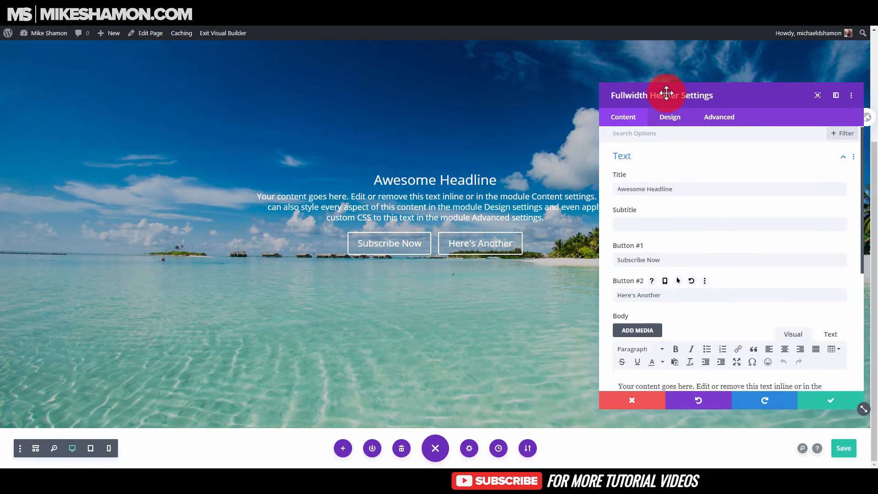
Step: Set the font weight of the header's title text to Ultra Bold
{"action": "left_click", "coordinate": [668, 117]}
{"action": "left_click", "coordinate": [635, 271]}
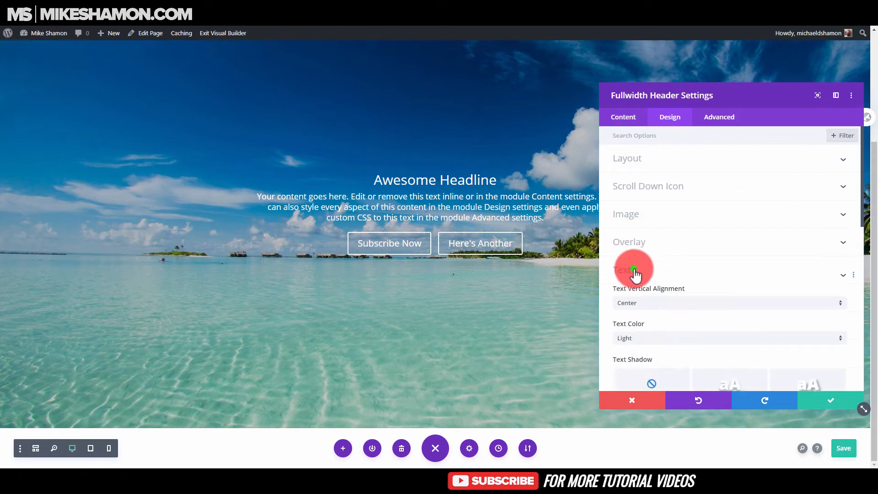
{"action": "scroll", "coordinate": [636, 274], "scroll_direction": "down", "scroll_amount": 5}
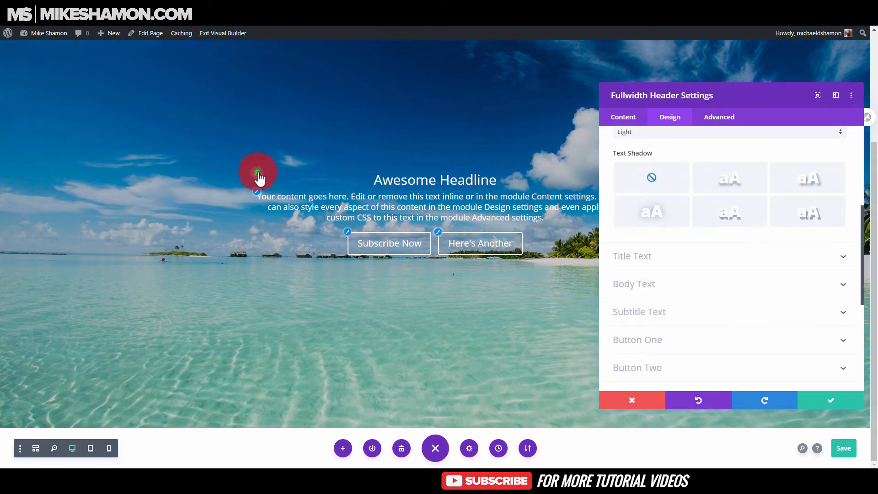
{"action": "scroll", "coordinate": [745, 249], "scroll_direction": "up", "scroll_amount": 1}
{"action": "left_click", "coordinate": [634, 304]}
{"action": "left_click", "coordinate": [634, 241]}
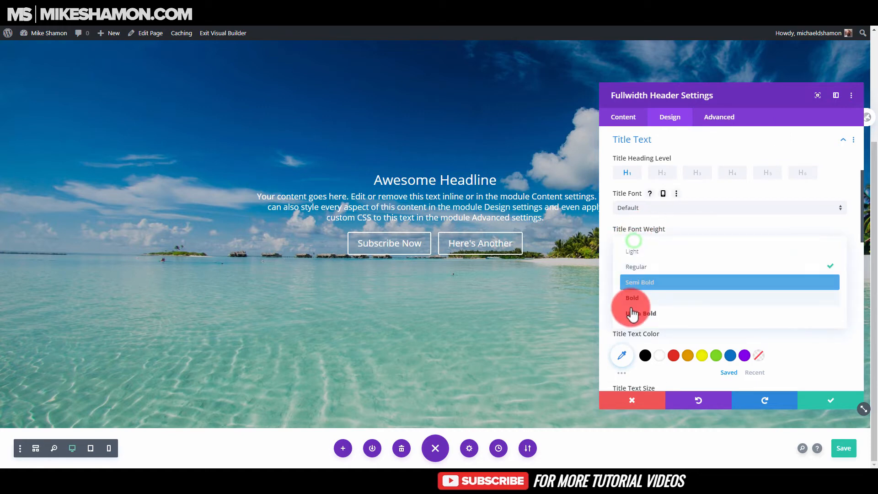
{"action": "left_click", "coordinate": [633, 313]}
Step: Add the hard-edged text shadow preset with 0.08em horizontal and vertical lengths to the title and save the header module's settings
{"action": "scroll", "coordinate": [829, 366], "scroll_direction": "down", "scroll_amount": 3}
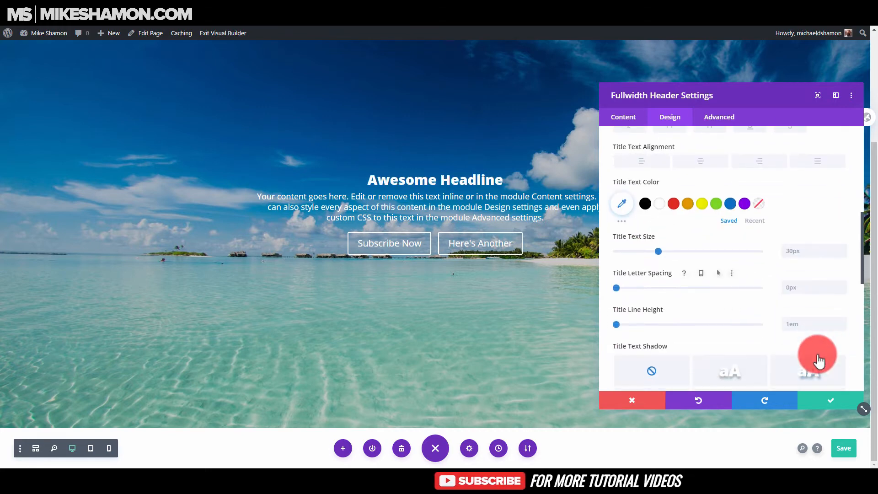
{"action": "scroll", "coordinate": [818, 378], "scroll_direction": "down", "scroll_amount": 3}
{"action": "left_click", "coordinate": [796, 253]}
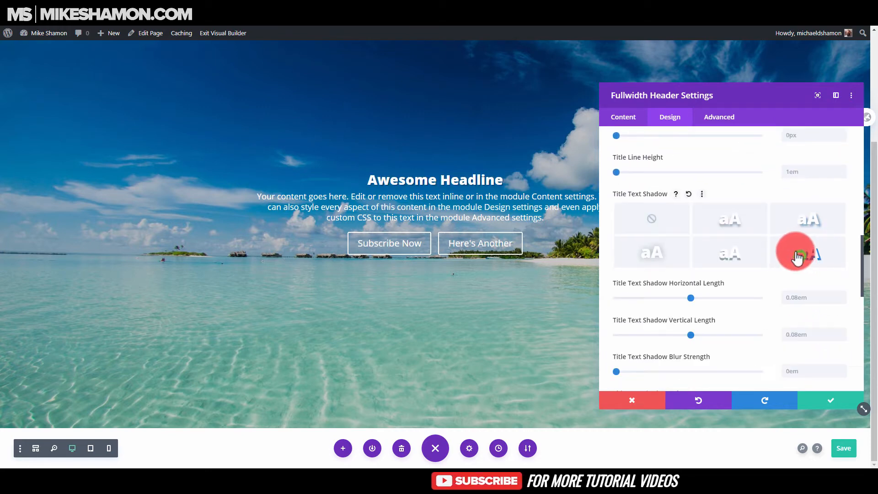
{"action": "left_click", "coordinate": [837, 403]}
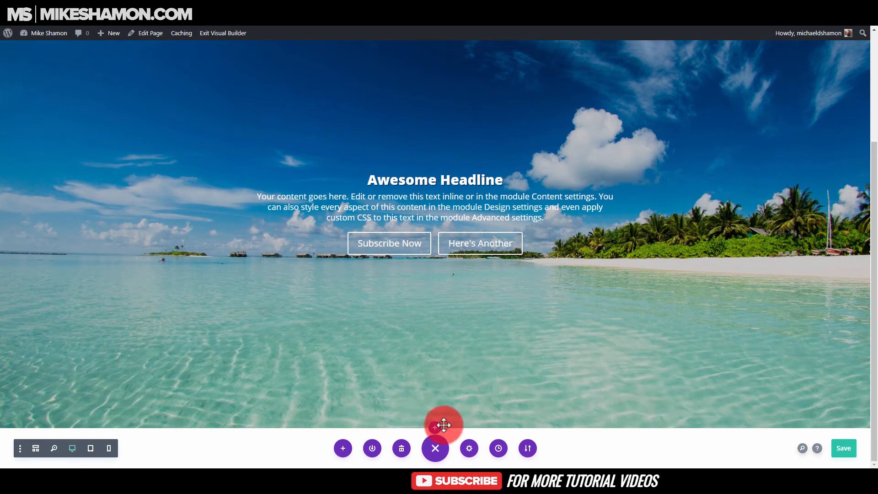
{"action": "left_click_drag", "start_coordinate": [73, 87], "coordinate": [53, 116]}
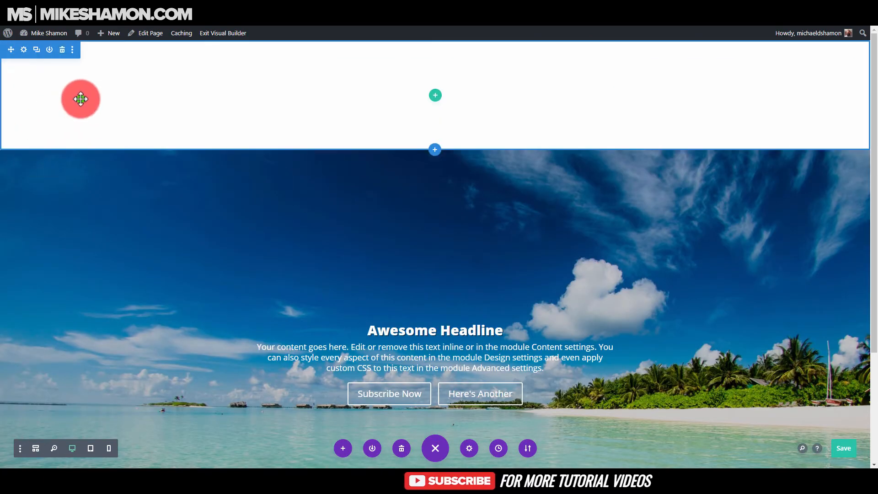
{"action": "mouse_move", "coordinate": [87, 181]}
{"action": "left_click", "coordinate": [25, 160]}
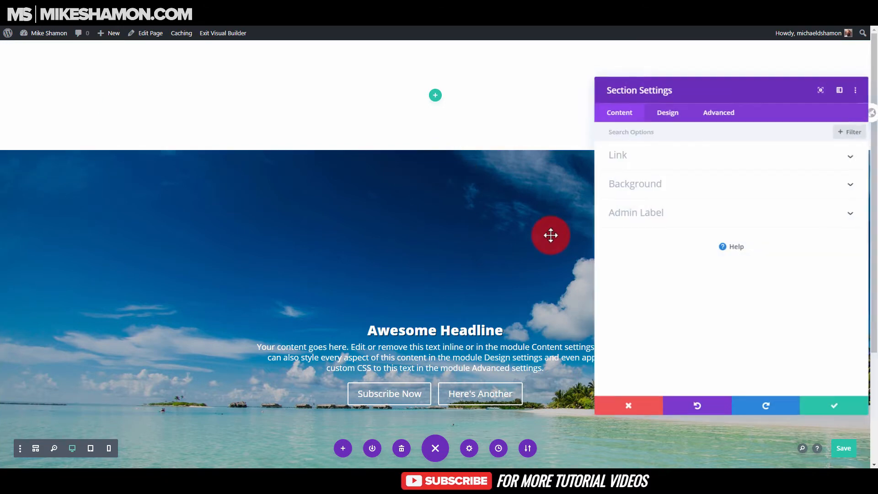
{"action": "left_click", "coordinate": [671, 122]}
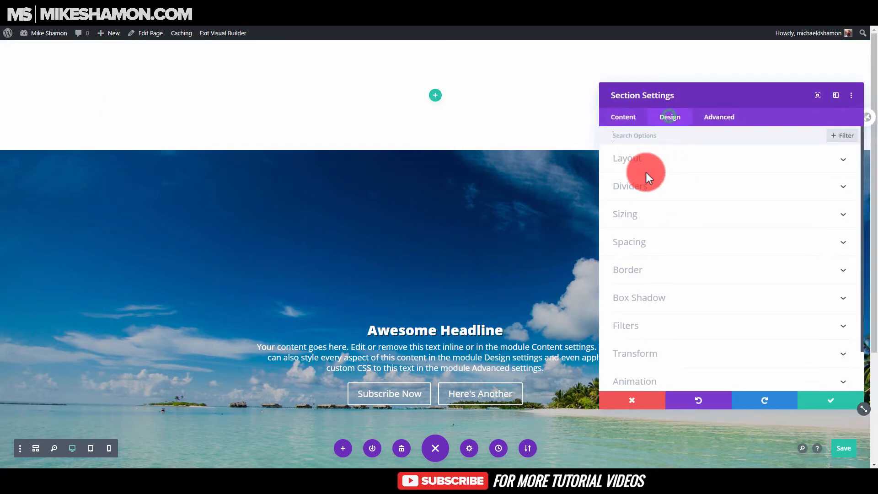
{"action": "scroll", "coordinate": [640, 158], "scroll_direction": "down", "scroll_amount": 1}
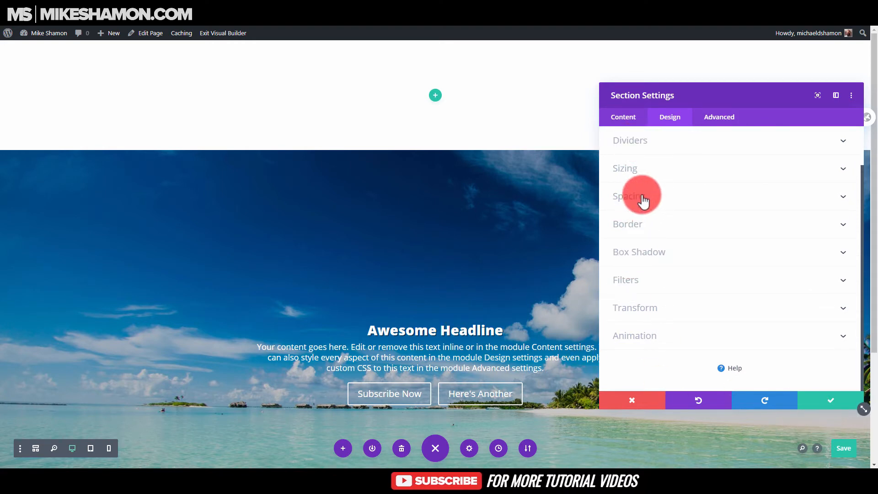
{"action": "left_click", "coordinate": [823, 399]}
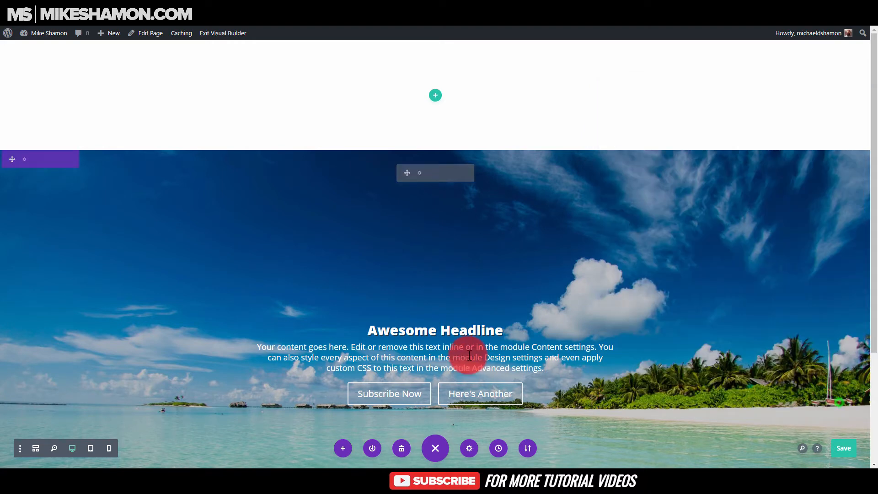
Step: Reopen the fullwidth header module's settings and enable custom styles for Button One
{"action": "left_click", "coordinate": [419, 174]}
{"action": "scroll", "coordinate": [641, 178], "scroll_direction": "down", "scroll_amount": 2}
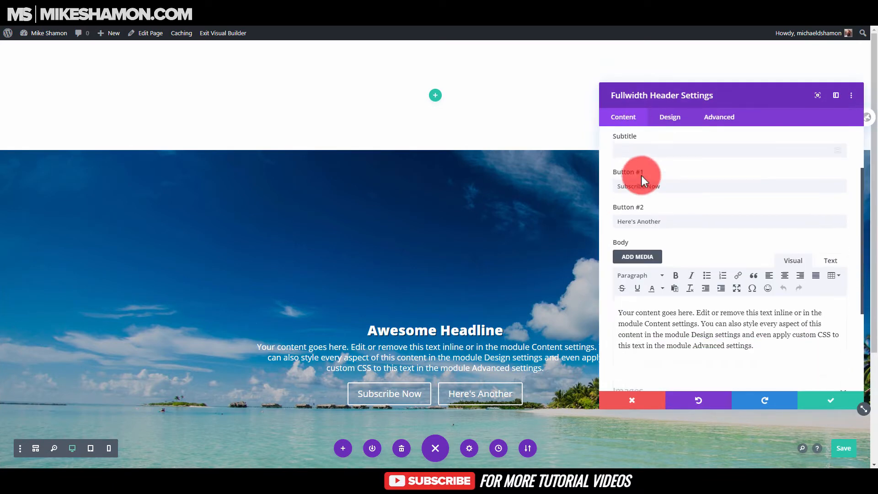
{"action": "left_click", "coordinate": [669, 117]}
{"action": "scroll", "coordinate": [655, 307], "scroll_direction": "down", "scroll_amount": 3}
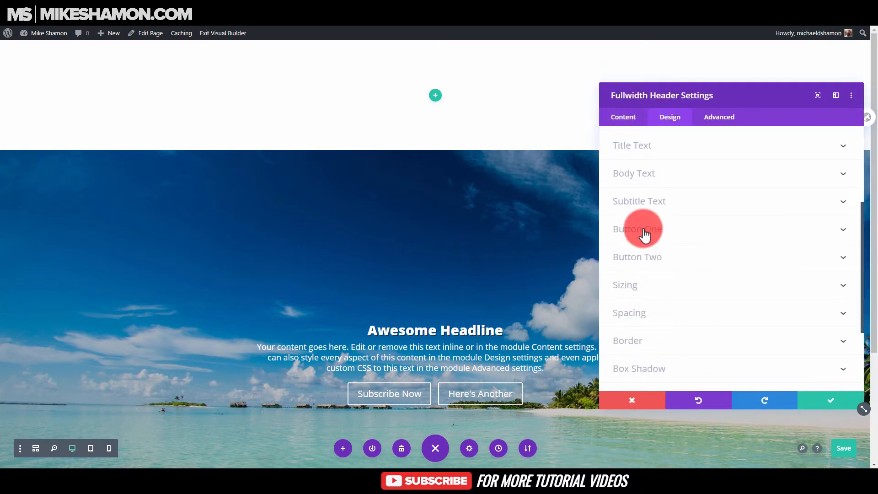
{"action": "left_click", "coordinate": [677, 229]}
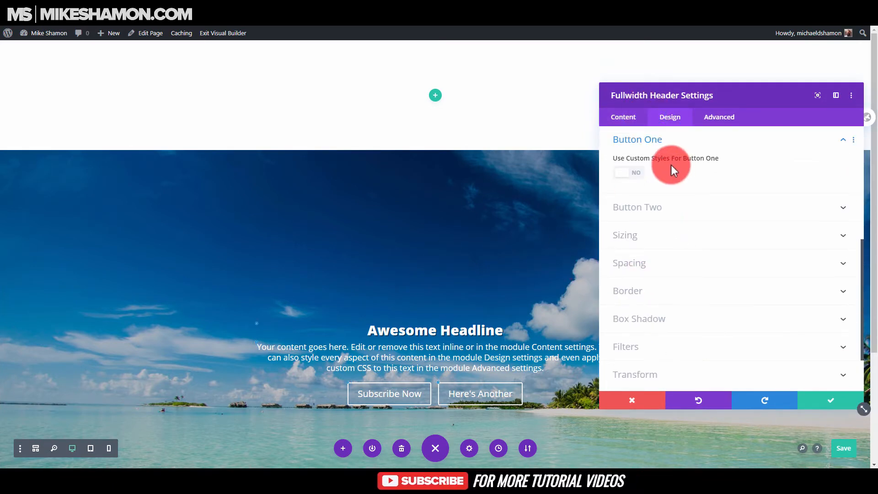
{"action": "left_click", "coordinate": [630, 171]}
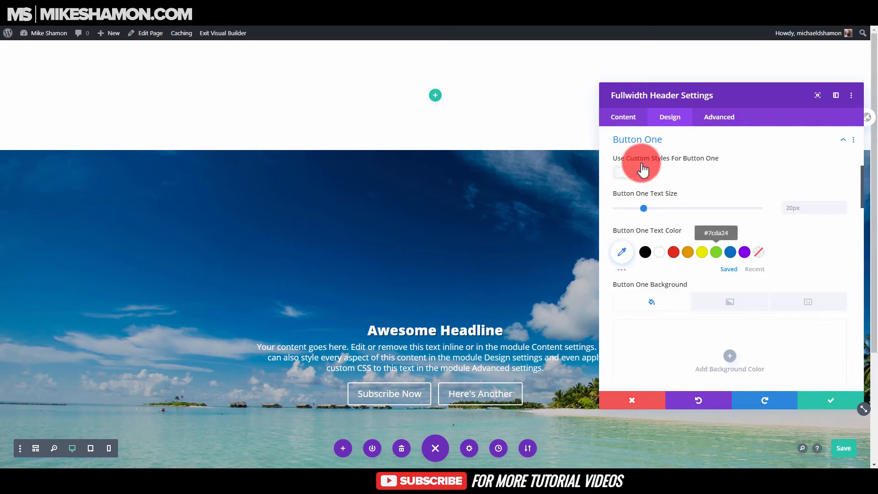
Step: Give Button One a white text colour and a red background
{"action": "left_click", "coordinate": [674, 252]}
{"action": "left_click", "coordinate": [661, 252]}
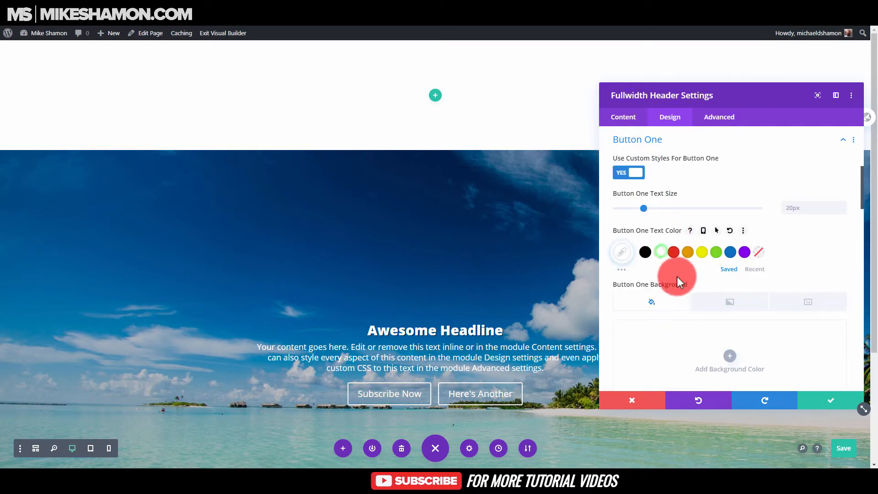
{"action": "scroll", "coordinate": [678, 274], "scroll_direction": "down", "scroll_amount": 2}
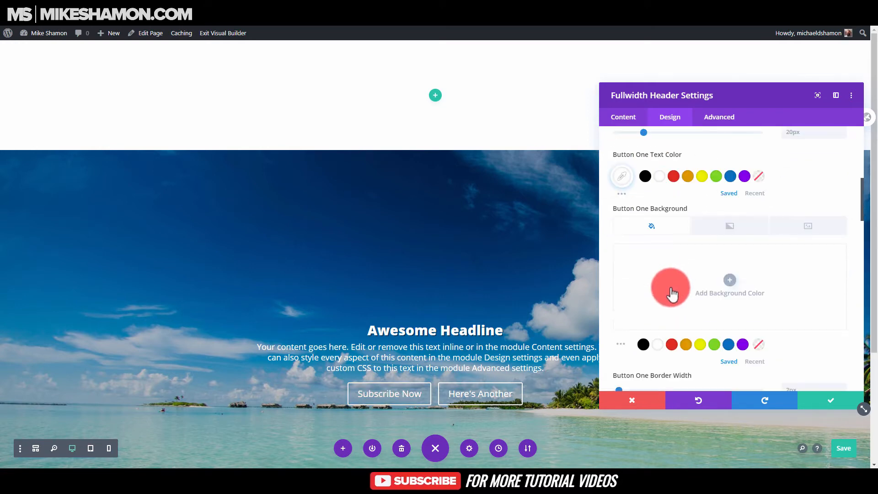
{"action": "left_click", "coordinate": [671, 347]}
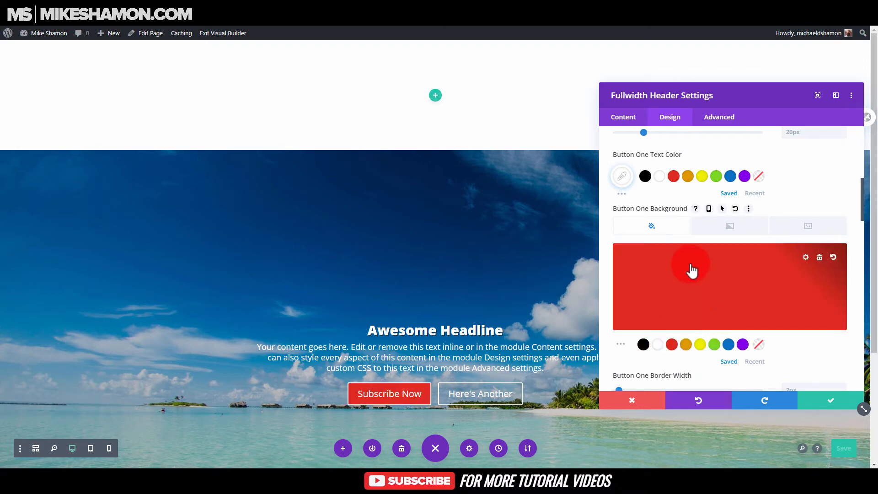
Step: Set Button One's font weight to Ultra Bold
{"action": "scroll", "coordinate": [668, 229], "scroll_direction": "up", "scroll_amount": 7}
{"action": "scroll", "coordinate": [659, 219], "scroll_direction": "down", "scroll_amount": 10}
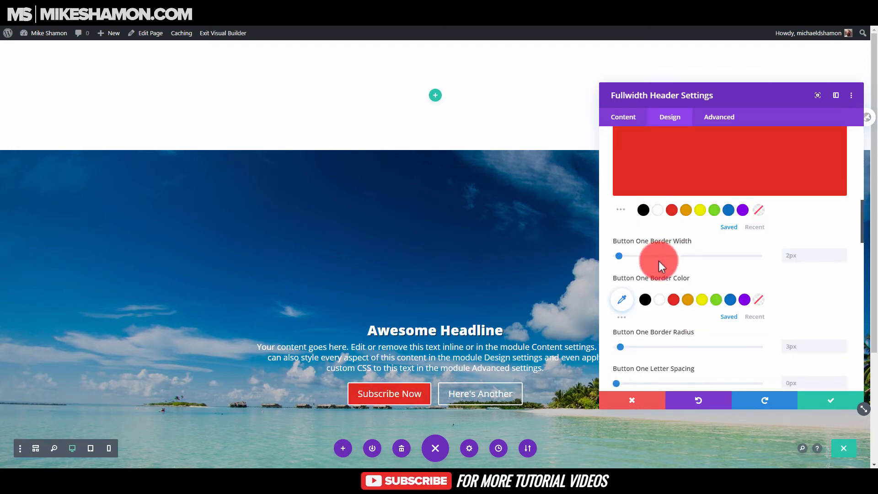
{"action": "scroll", "coordinate": [650, 270], "scroll_direction": "down", "scroll_amount": 8}
{"action": "left_click", "coordinate": [646, 151]}
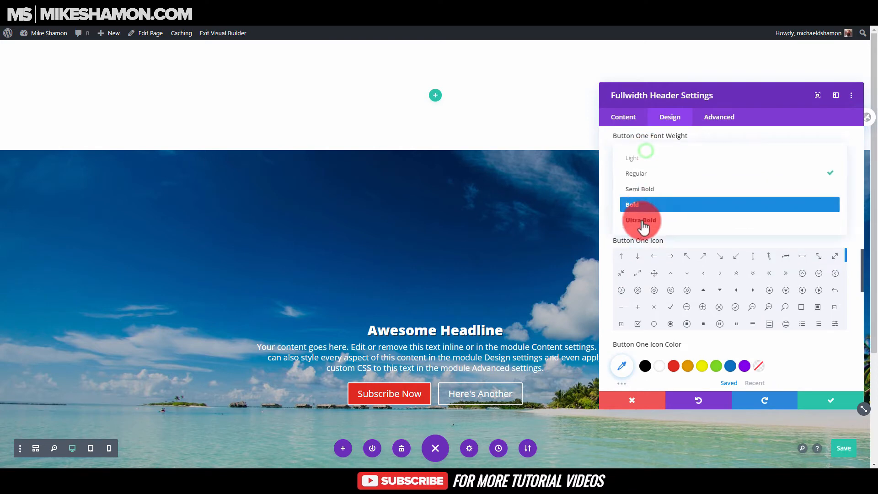
{"action": "left_click", "coordinate": [642, 221]}
Step: Add the hard-edged text shadow preset to Button One and set its font style to uppercase
{"action": "scroll", "coordinate": [760, 327], "scroll_direction": "down", "scroll_amount": 4}
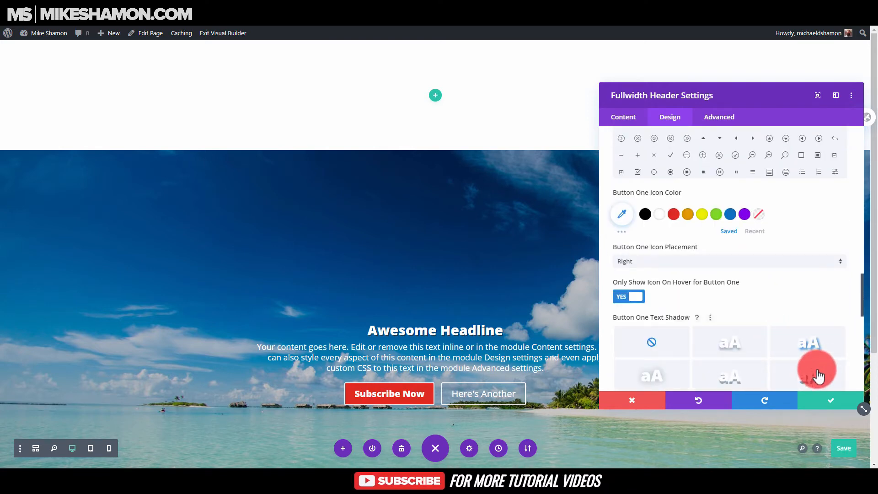
{"action": "scroll", "coordinate": [697, 293], "scroll_direction": "up", "scroll_amount": 4}
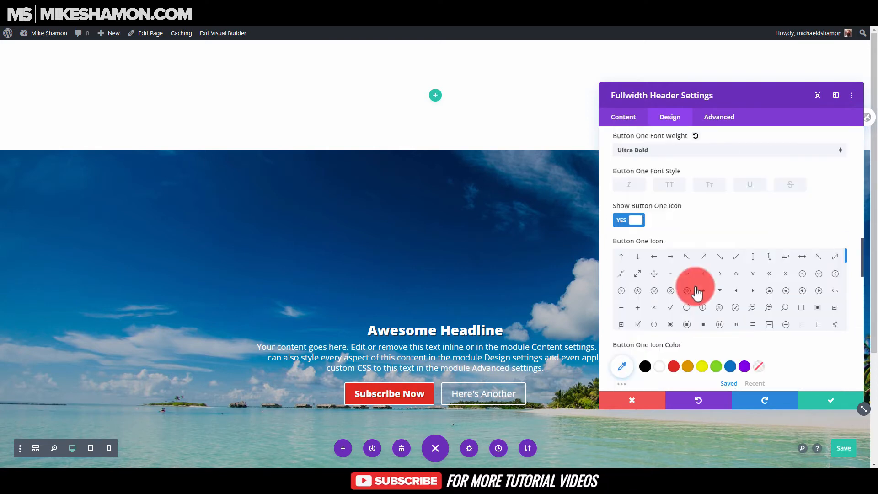
{"action": "scroll", "coordinate": [686, 283], "scroll_direction": "up", "scroll_amount": 2}
{"action": "left_click", "coordinate": [669, 261]}
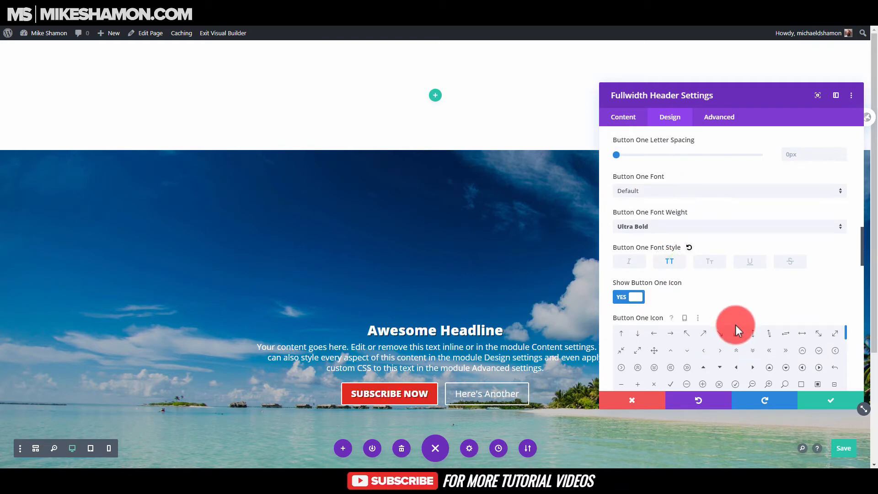
Step: Apply the soft outer box shadow preset with 2px vertical position and 18px blur to Button One
{"action": "scroll", "coordinate": [736, 325], "scroll_direction": "down", "scroll_amount": 6}
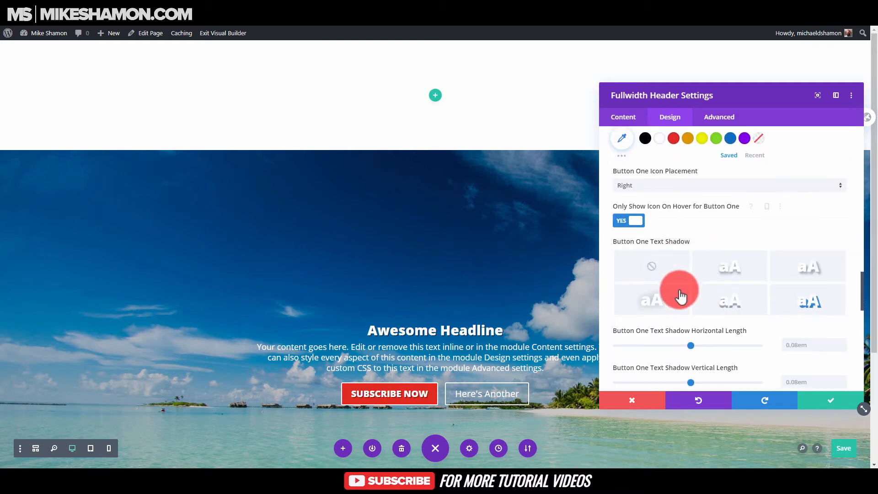
{"action": "scroll", "coordinate": [680, 295], "scroll_direction": "down", "scroll_amount": 3}
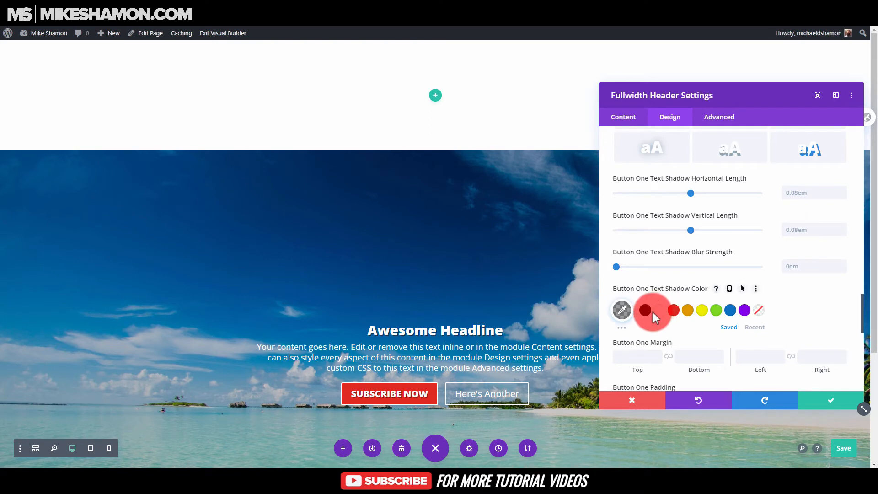
{"action": "scroll", "coordinate": [653, 312], "scroll_direction": "down", "scroll_amount": 2}
{"action": "scroll", "coordinate": [652, 312], "scroll_direction": "down", "scroll_amount": 2}
{"action": "scroll", "coordinate": [631, 275], "scroll_direction": "up", "scroll_amount": 4}
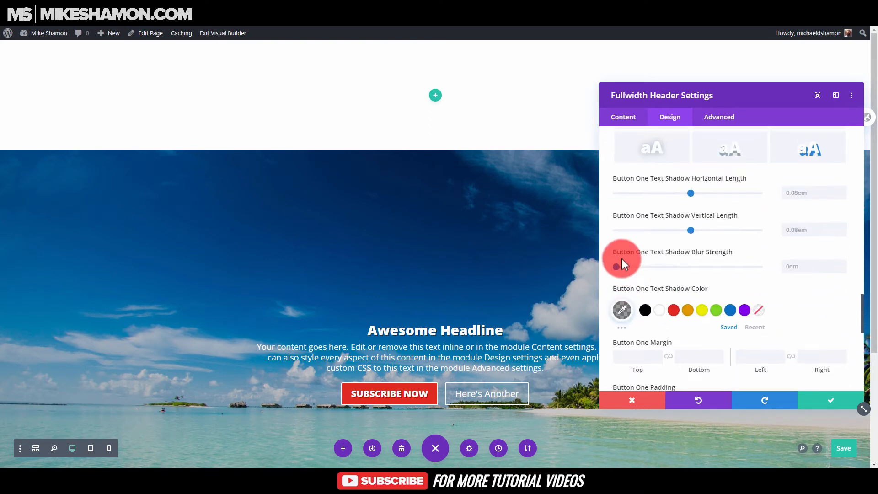
{"action": "scroll", "coordinate": [623, 276], "scroll_direction": "down", "scroll_amount": 5}
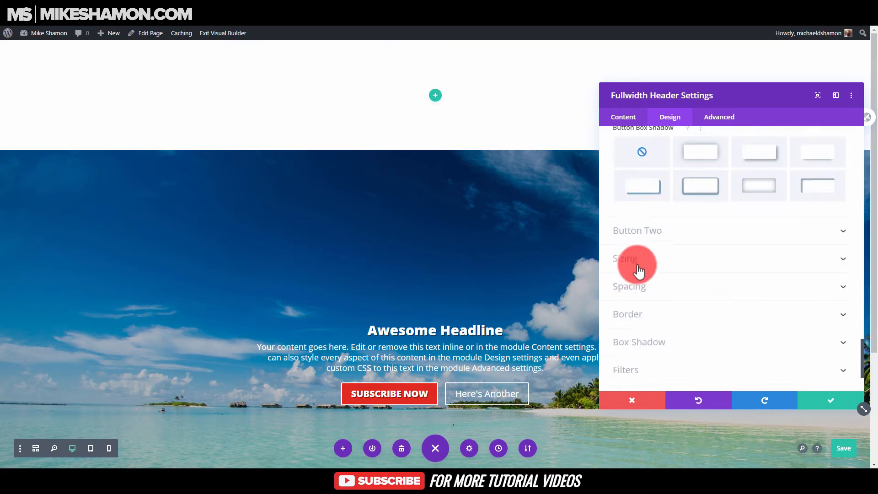
{"action": "left_click", "coordinate": [707, 158]}
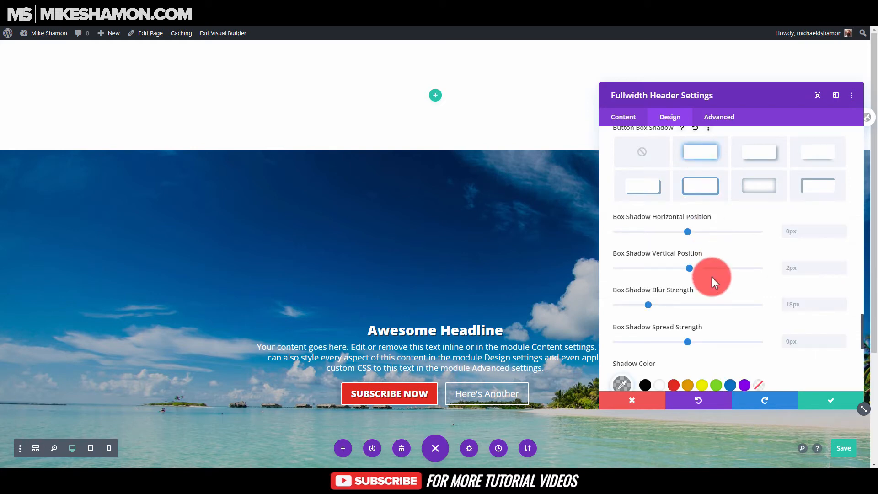
{"action": "scroll", "coordinate": [676, 337], "scroll_direction": "down", "scroll_amount": 3}
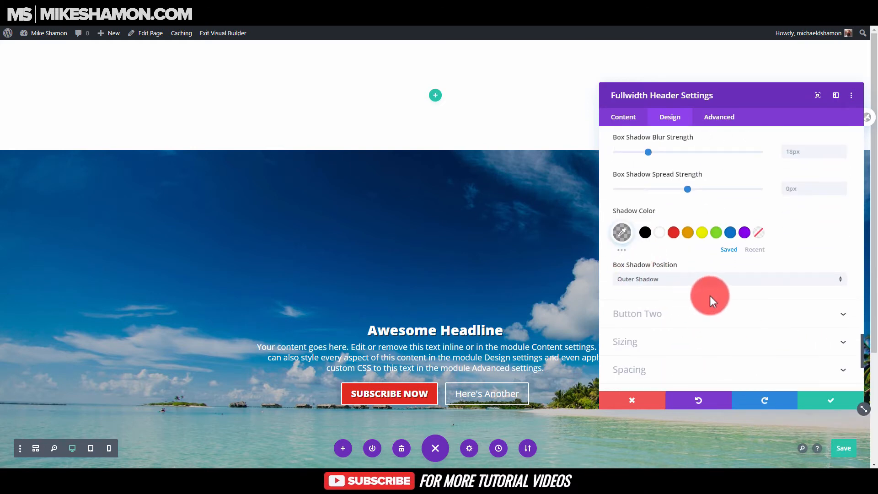
Step: Copy all of Button One's styles in the fullwidth header's design settings
{"action": "scroll", "coordinate": [718, 292], "scroll_direction": "up", "scroll_amount": 10}
{"action": "scroll", "coordinate": [813, 223], "scroll_direction": "up", "scroll_amount": 5}
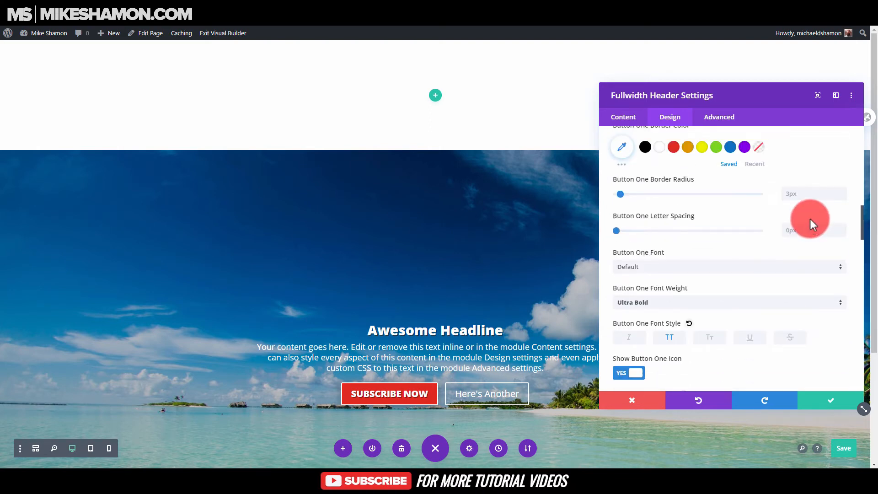
{"action": "scroll", "coordinate": [803, 236], "scroll_direction": "up", "scroll_amount": 10}
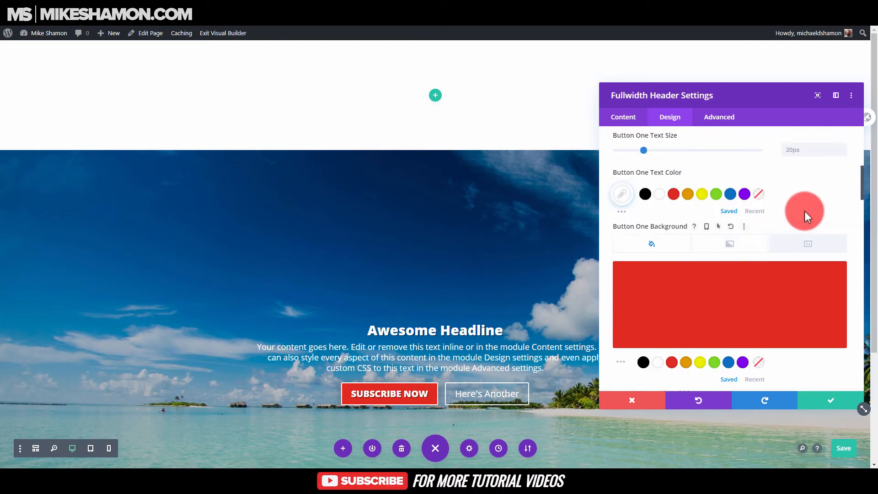
{"action": "left_click", "coordinate": [854, 311]}
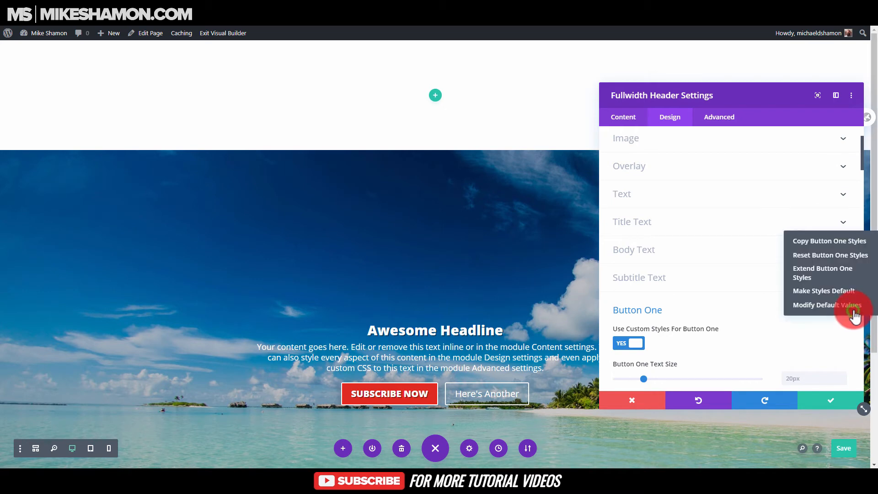
{"action": "left_click", "coordinate": [837, 243]}
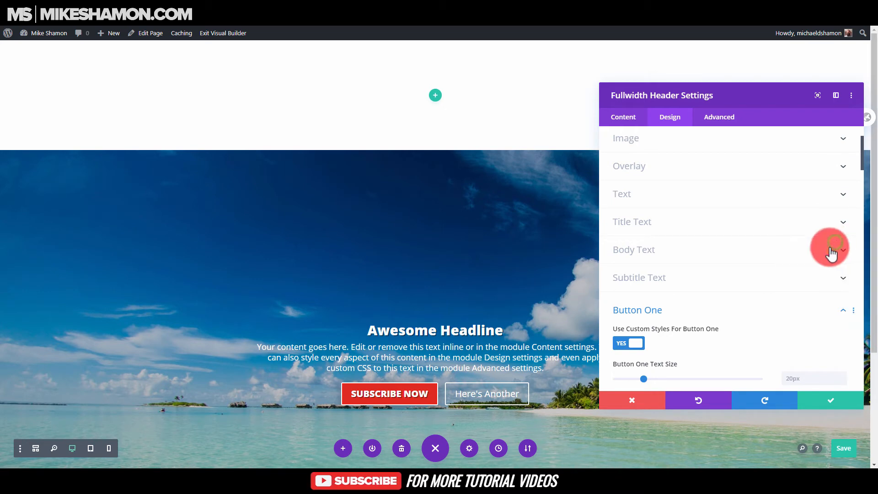
Step: Paste the copied Button One styles onto Button Two and save the header module's settings
{"action": "left_click", "coordinate": [666, 310]}
{"action": "left_click", "coordinate": [833, 333]}
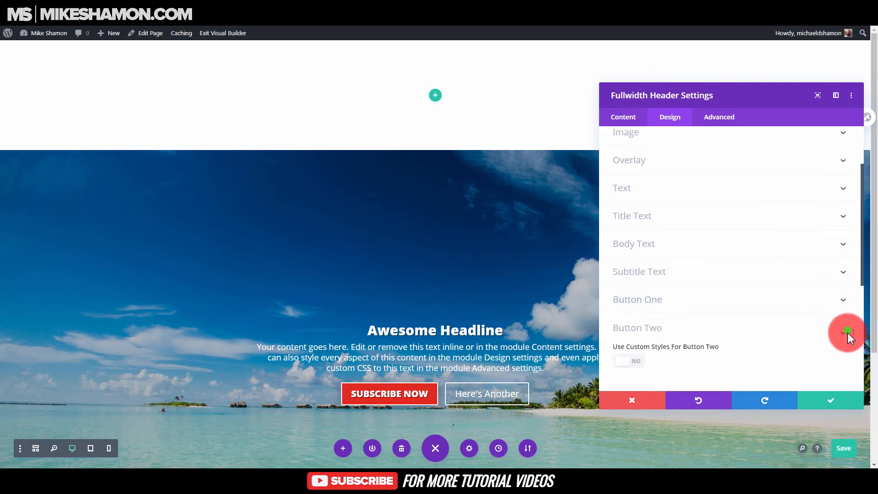
{"action": "right_click", "coordinate": [853, 142]}
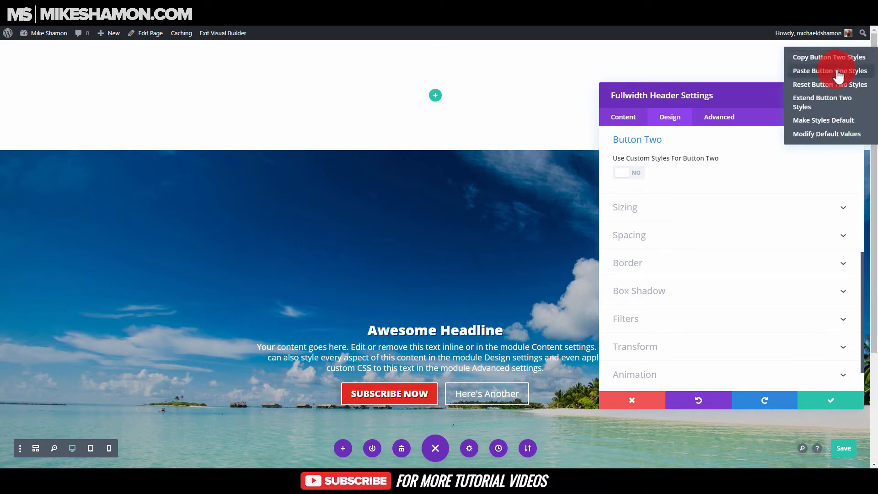
{"action": "left_click", "coordinate": [838, 71]}
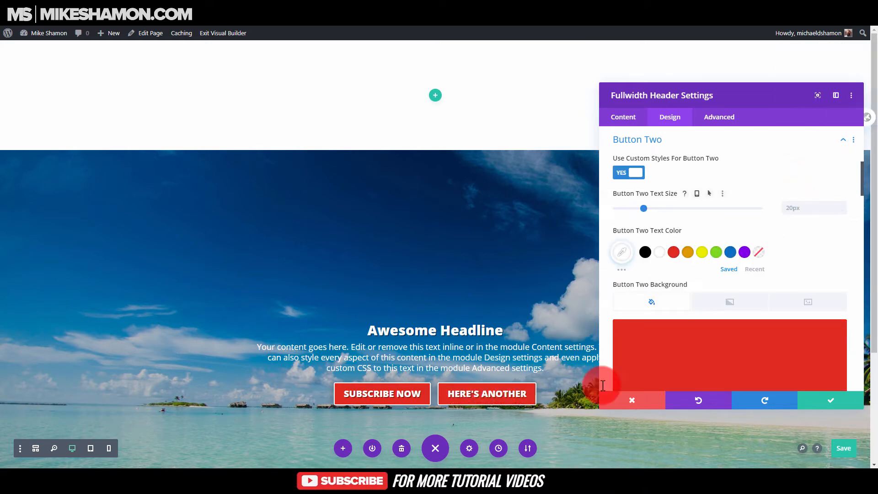
{"action": "left_click", "coordinate": [832, 401]}
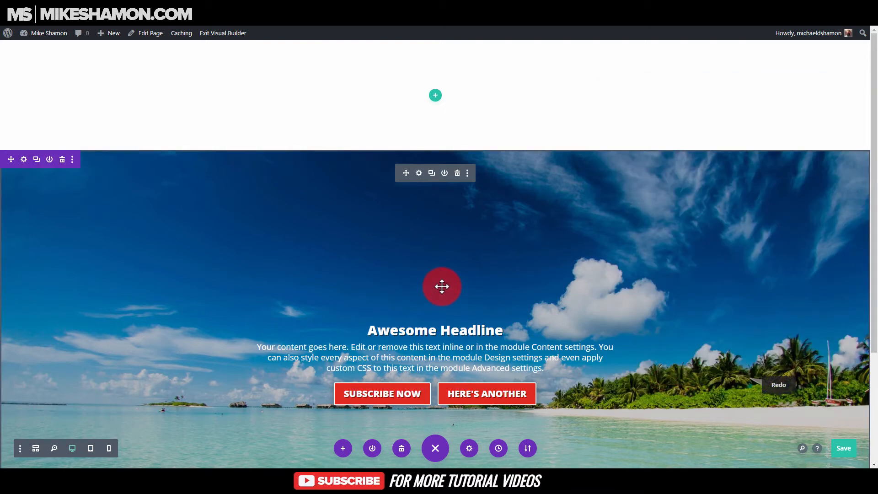
Step: Examine the header's headline, body text and buttons on the desktop page and in the phone preview, ending in desktop view
{"action": "scroll", "coordinate": [445, 287], "scroll_direction": "down", "scroll_amount": 2}
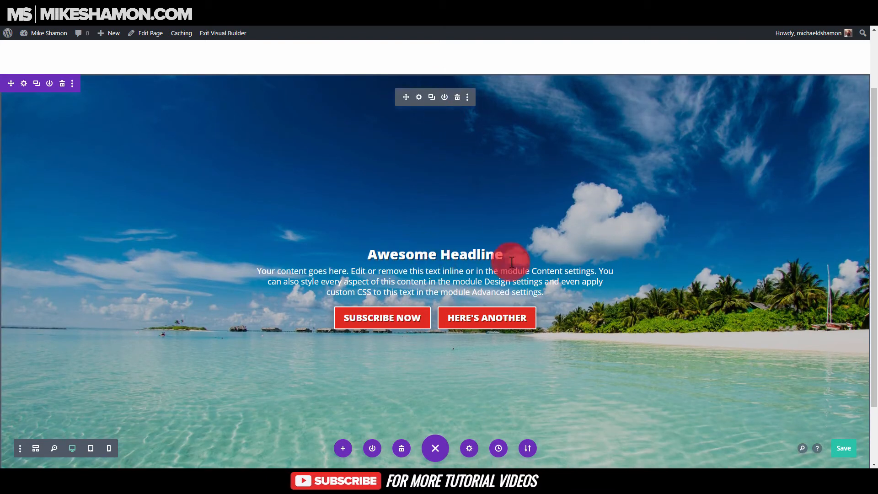
{"action": "left_click", "coordinate": [417, 254]}
{"action": "scroll", "coordinate": [512, 268], "scroll_direction": "down", "scroll_amount": 2}
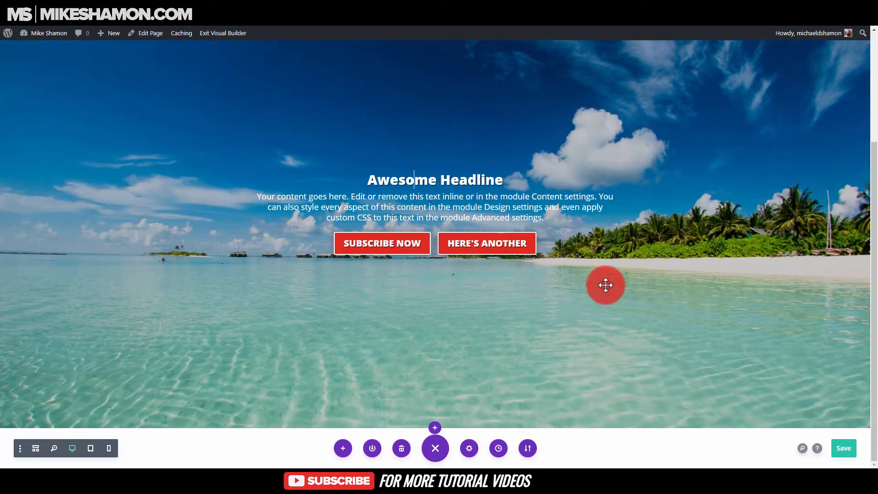
{"action": "scroll", "coordinate": [606, 285], "scroll_direction": "up", "scroll_amount": 2}
{"action": "scroll", "coordinate": [509, 276], "scroll_direction": "down", "scroll_amount": 2}
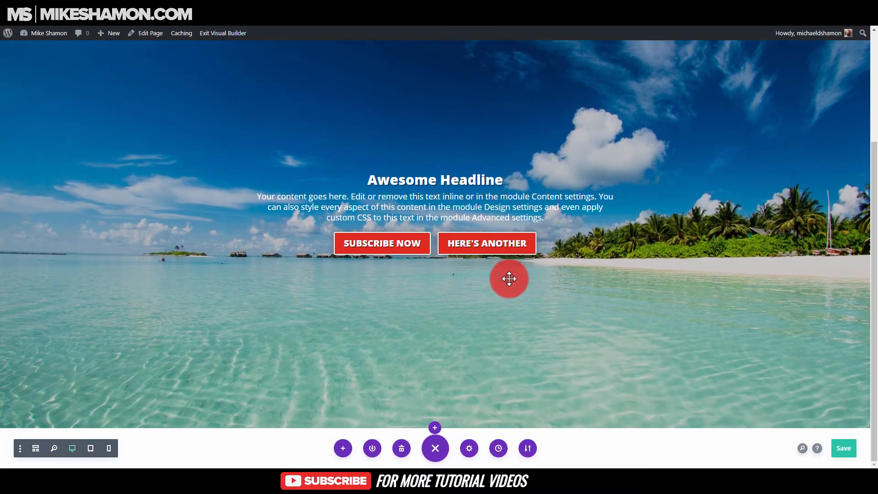
{"action": "left_click", "coordinate": [109, 448]}
{"action": "left_click", "coordinate": [424, 136]}
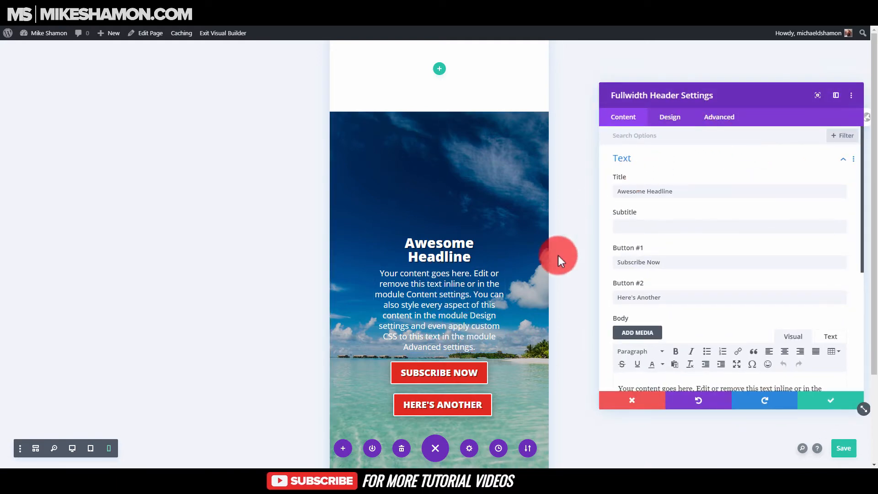
{"action": "scroll", "coordinate": [458, 284], "scroll_direction": "down", "scroll_amount": 3}
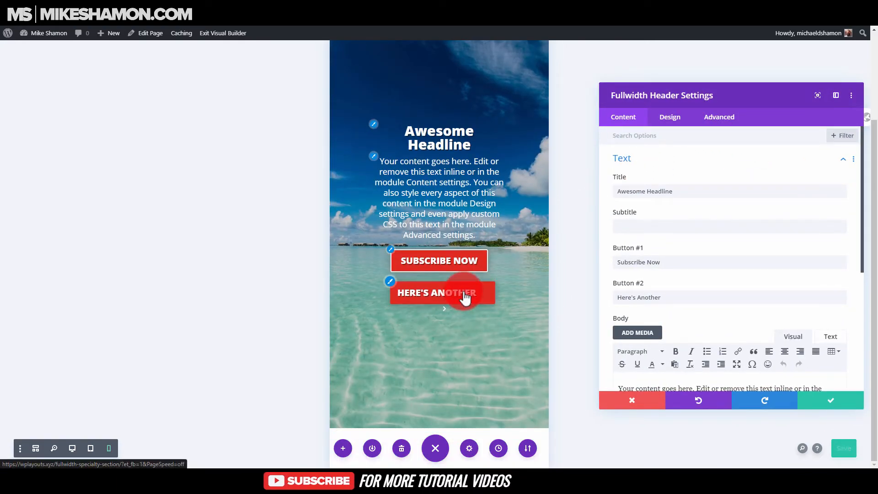
{"action": "scroll", "coordinate": [633, 319], "scroll_direction": "down", "scroll_amount": 3}
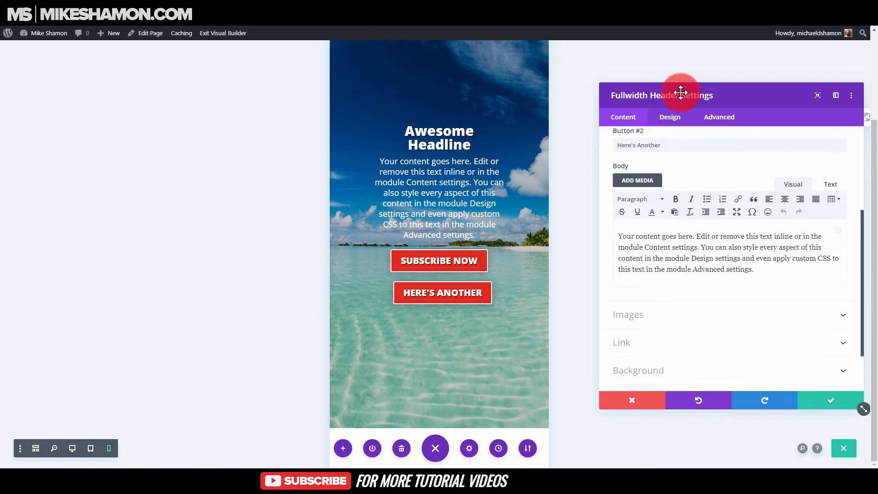
{"action": "left_click", "coordinate": [668, 117]}
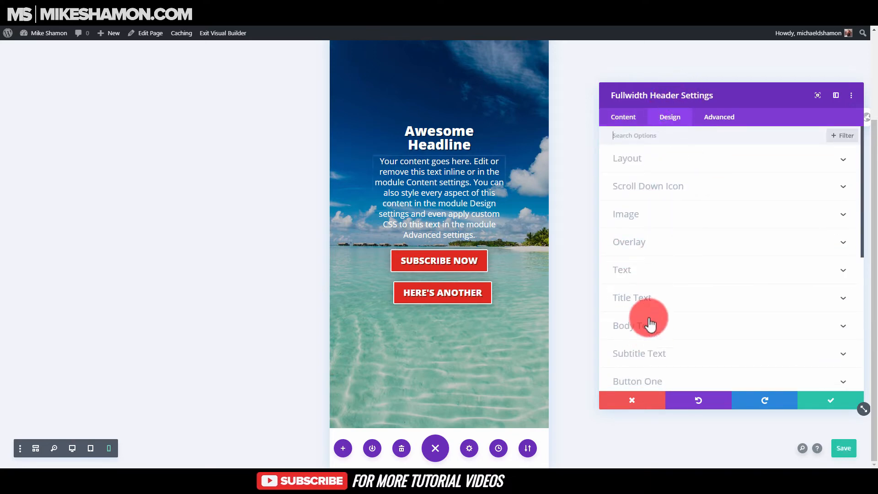
{"action": "left_click", "coordinate": [640, 403]}
{"action": "left_click", "coordinate": [72, 448]}
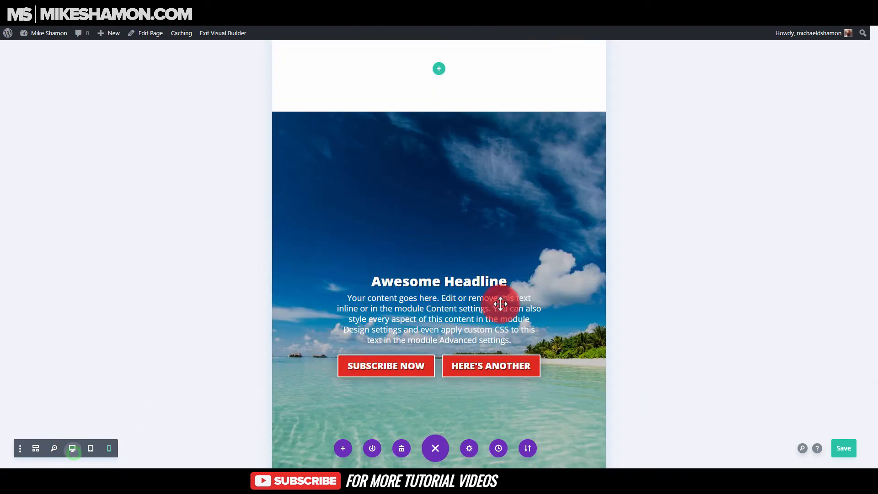
Step: Turn off the icon for Button One in the fullwidth header's design settings and save the module
{"action": "left_click", "coordinate": [419, 159]}
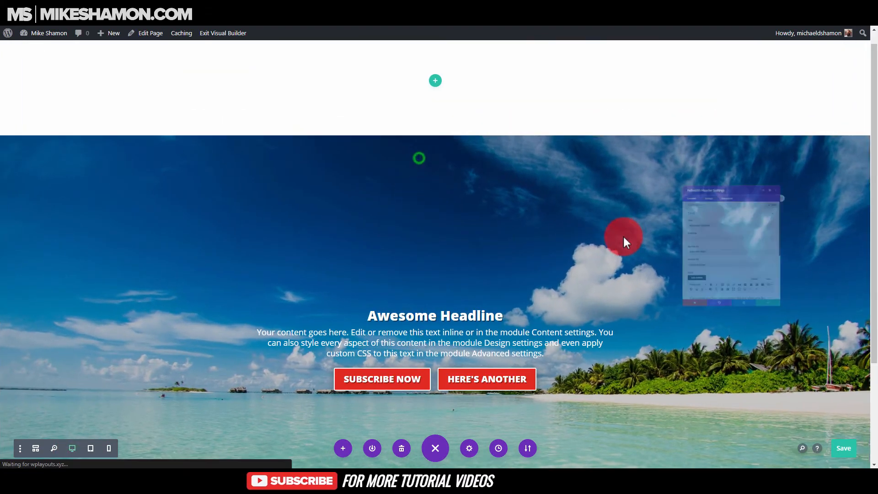
{"action": "left_click", "coordinate": [667, 118]}
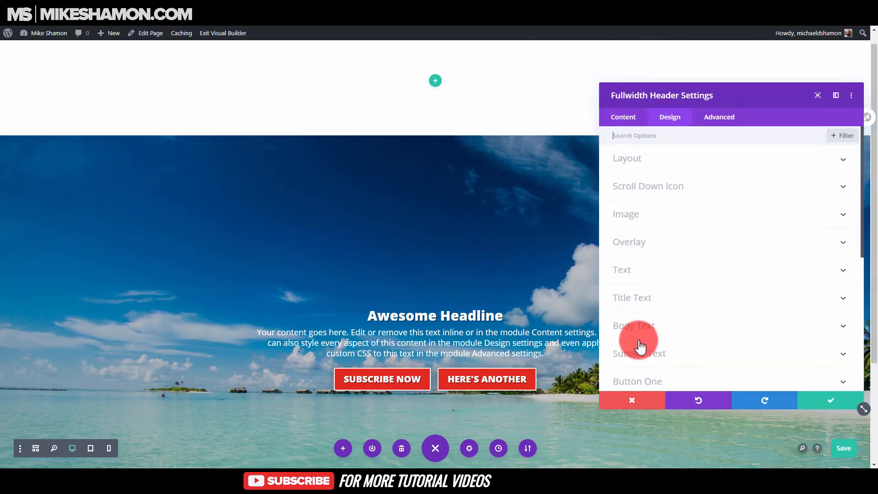
{"action": "scroll", "coordinate": [687, 353], "scroll_direction": "down", "scroll_amount": 2}
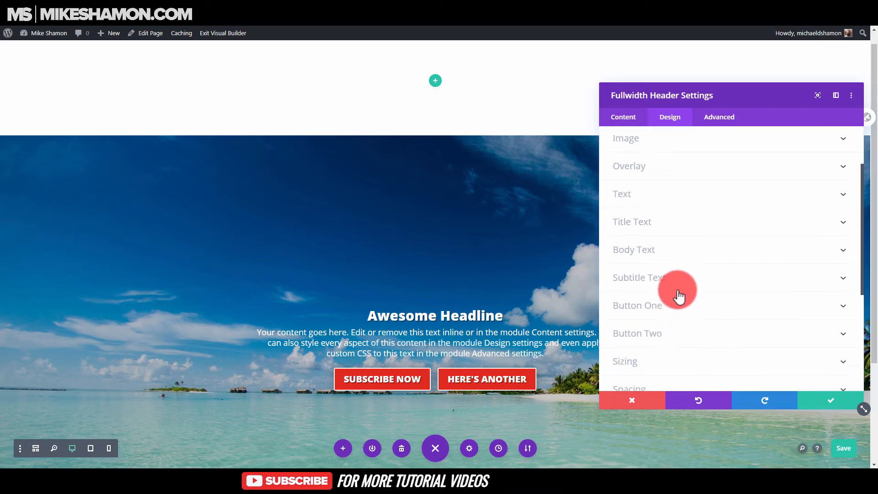
{"action": "left_click", "coordinate": [740, 300]}
{"action": "scroll", "coordinate": [741, 295], "scroll_direction": "down", "scroll_amount": 6}
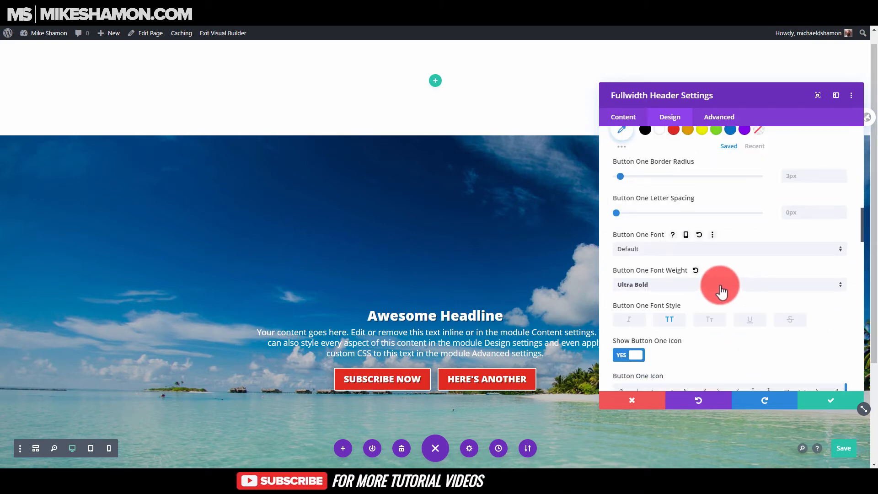
{"action": "scroll", "coordinate": [631, 249], "scroll_direction": "down", "scroll_amount": 5}
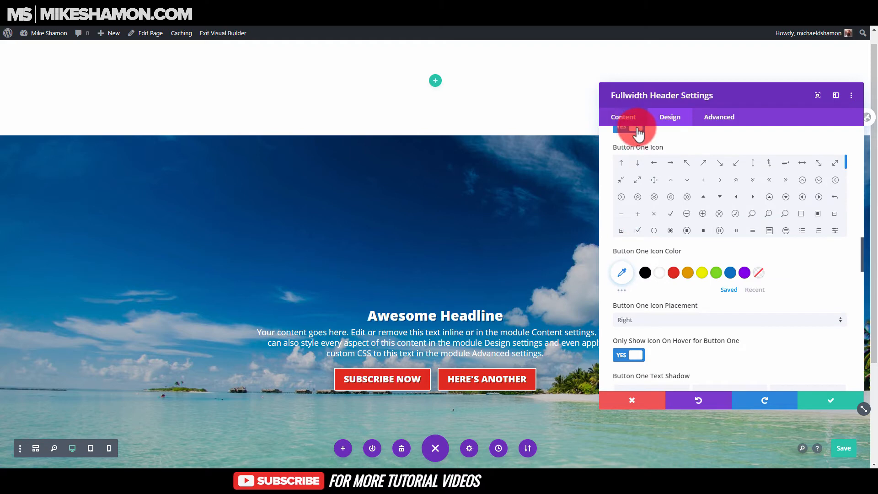
{"action": "scroll", "coordinate": [677, 194], "scroll_direction": "down", "scroll_amount": 5}
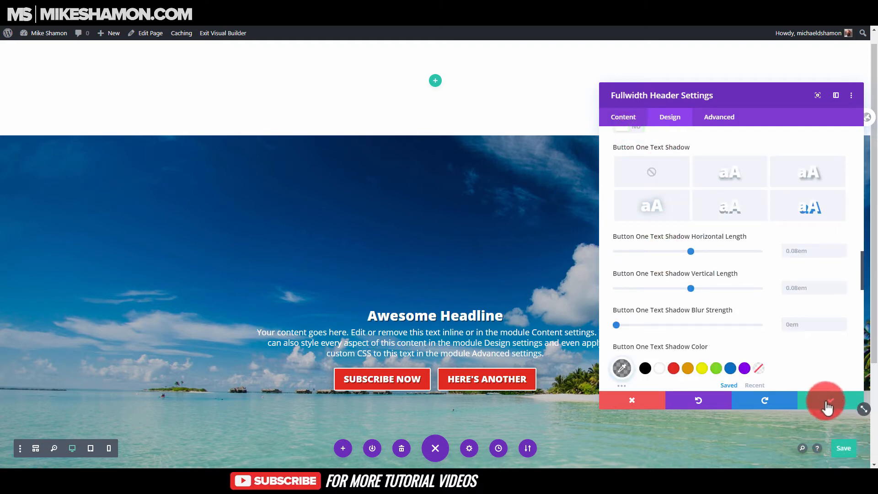
{"action": "left_click", "coordinate": [827, 402]}
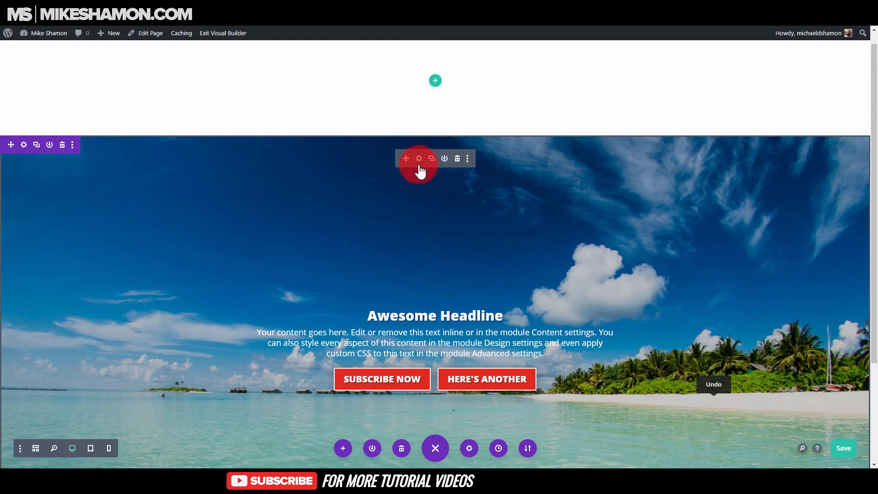
Step: Turn off the icon for Button Two in the fullwidth header's design settings and save the module
{"action": "left_click", "coordinate": [671, 117]}
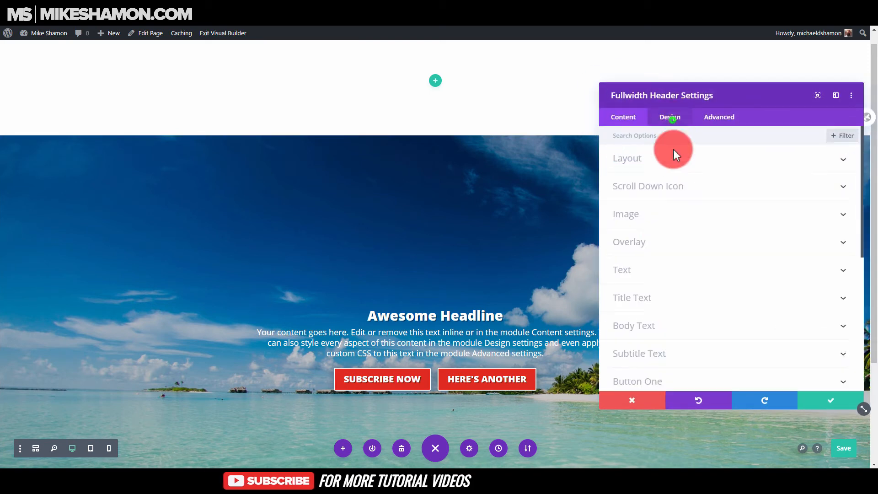
{"action": "scroll", "coordinate": [650, 357], "scroll_direction": "down", "scroll_amount": 2}
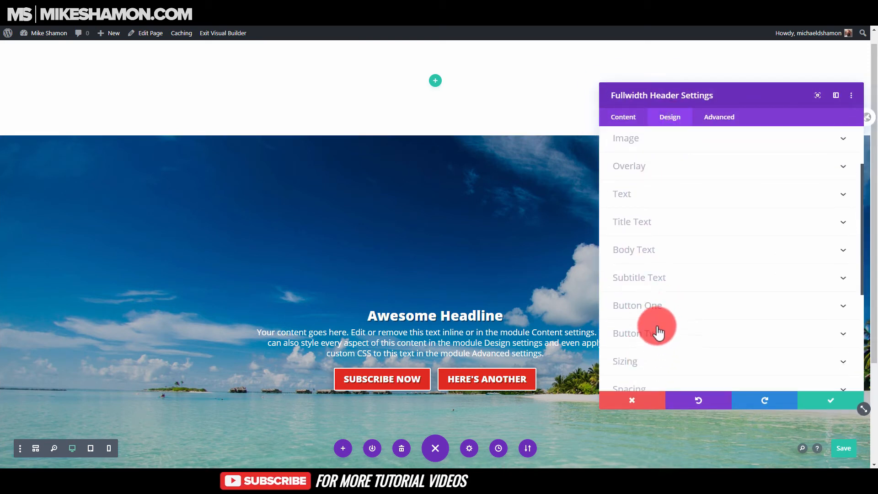
{"action": "left_click", "coordinate": [701, 337]}
{"action": "scroll", "coordinate": [699, 320], "scroll_direction": "down", "scroll_amount": 5}
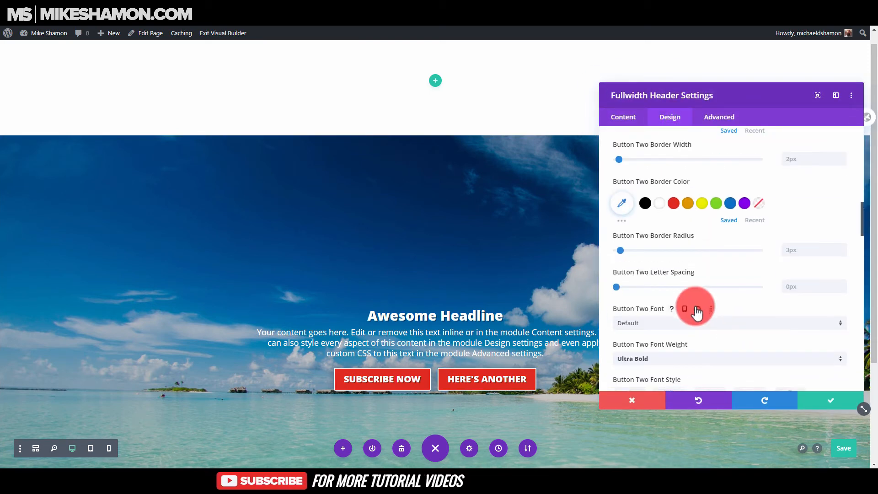
{"action": "scroll", "coordinate": [692, 304], "scroll_direction": "down", "scroll_amount": 5}
{"action": "left_click", "coordinate": [644, 214]}
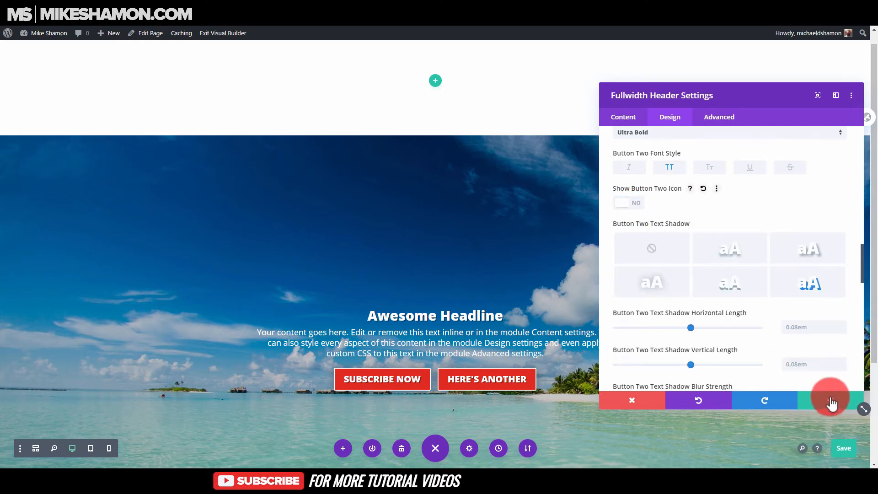
{"action": "left_click", "coordinate": [831, 399]}
{"action": "scroll", "coordinate": [522, 265], "scroll_direction": "down", "scroll_amount": 3}
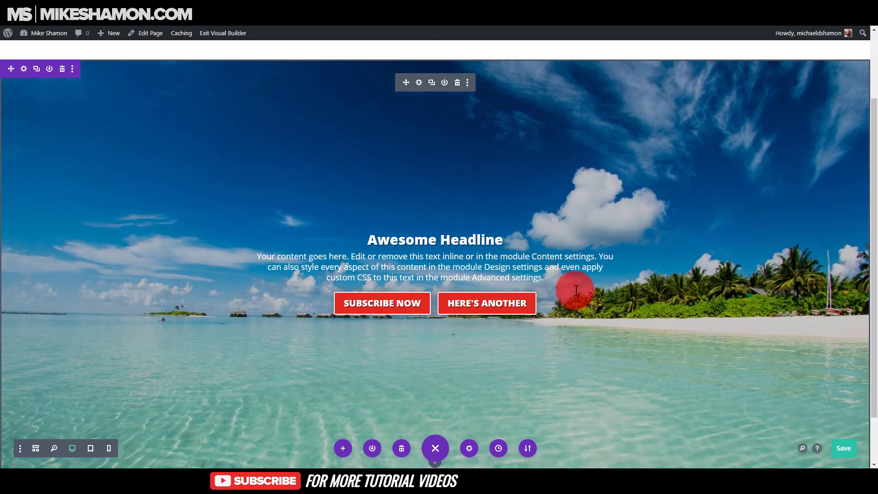
{"action": "scroll", "coordinate": [586, 290], "scroll_direction": "down", "scroll_amount": 3}
{"action": "scroll", "coordinate": [595, 291], "scroll_direction": "up", "scroll_amount": 3}
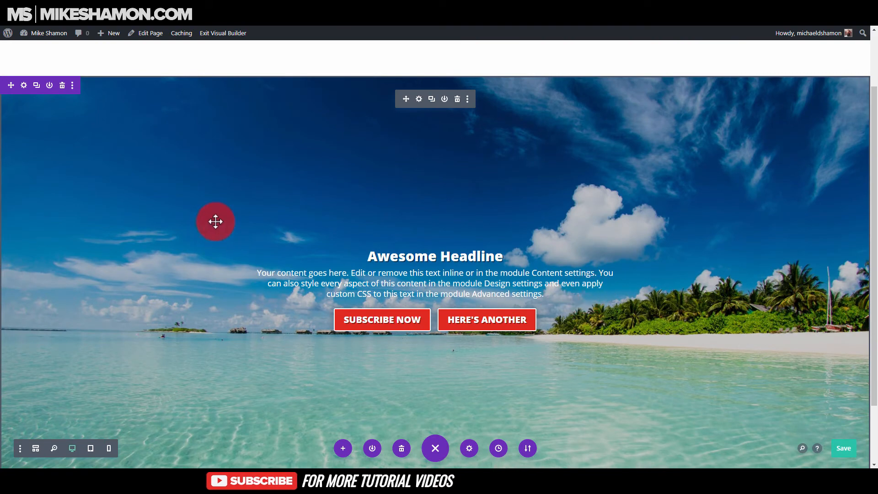
{"action": "scroll", "coordinate": [448, 242], "scroll_direction": "down", "scroll_amount": 3}
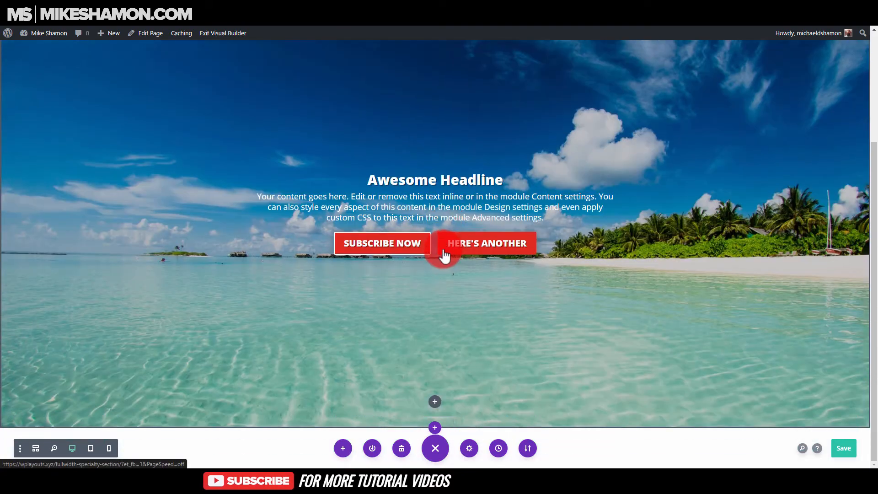
{"action": "scroll", "coordinate": [361, 266], "scroll_direction": "up", "scroll_amount": 5}
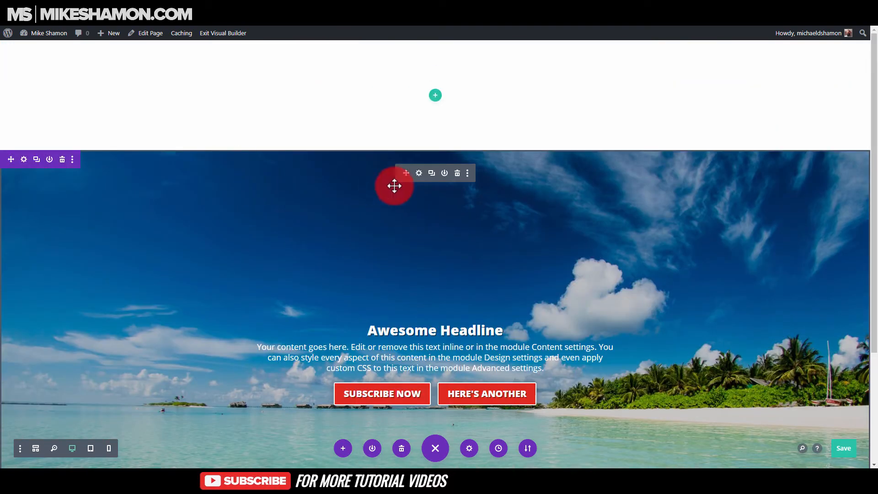
Step: Open the fullwidth header's background video options to examine the MP4 and Webm upload fields
{"action": "left_click", "coordinate": [419, 173]}
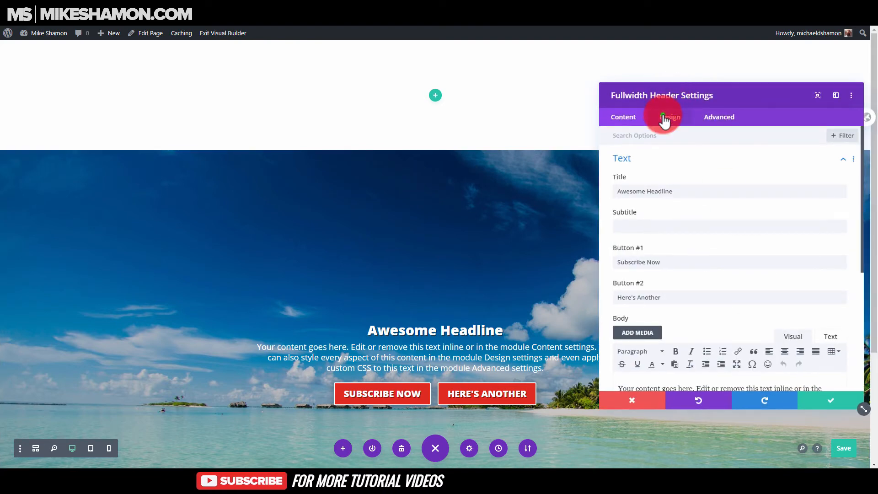
{"action": "left_click", "coordinate": [665, 118]}
{"action": "left_click", "coordinate": [622, 117]}
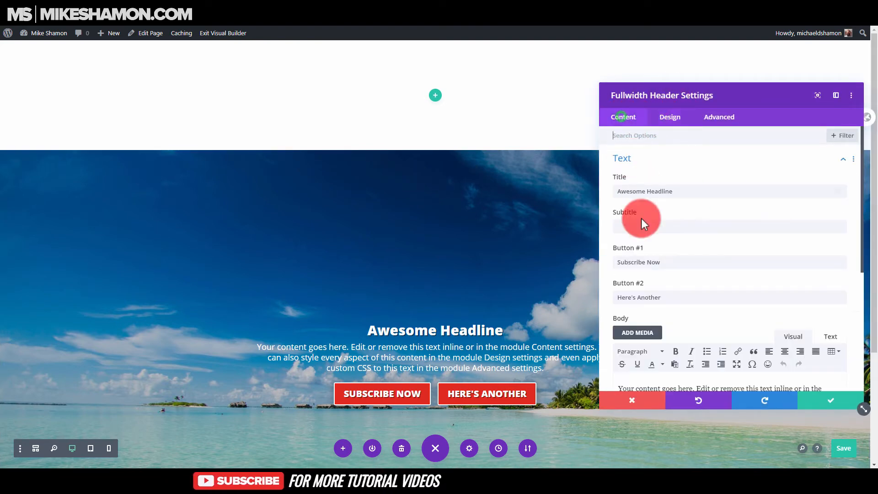
{"action": "left_click", "coordinate": [646, 160]}
{"action": "left_click", "coordinate": [651, 243]}
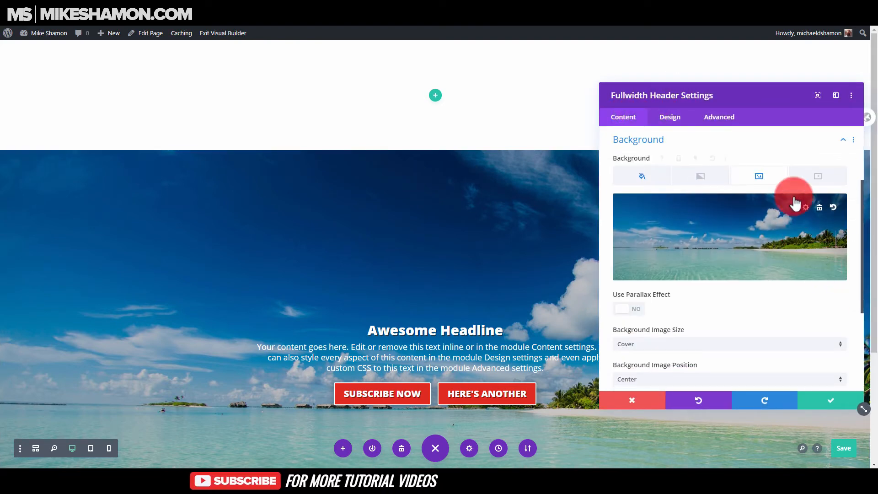
{"action": "left_click", "coordinate": [829, 179]}
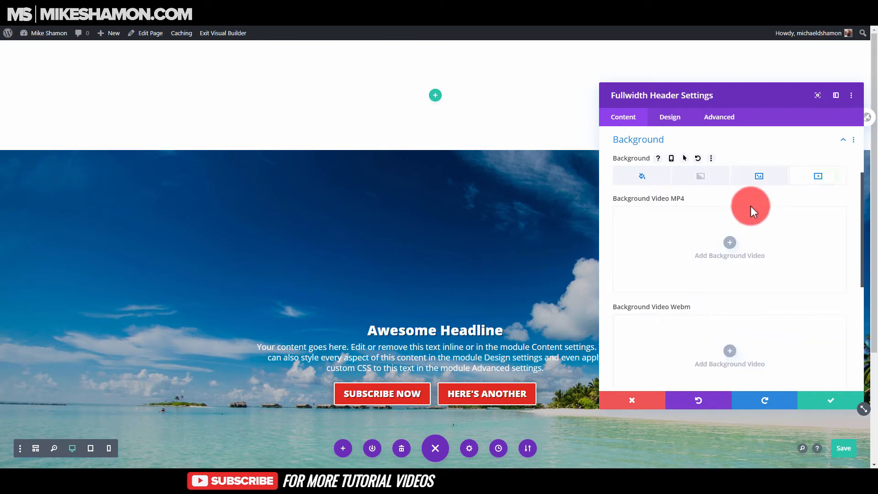
Step: Try the Fit and Actual Size options for the header's background image size, then return it to Cover
{"action": "left_click", "coordinate": [759, 179]}
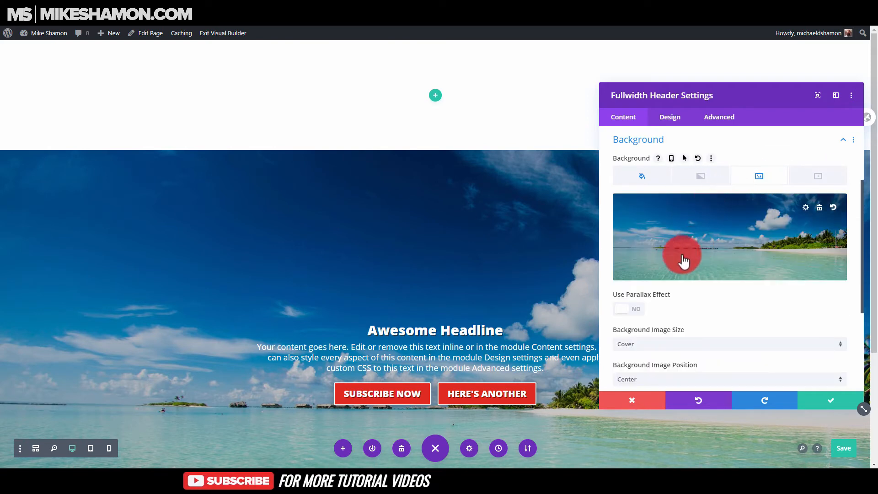
{"action": "scroll", "coordinate": [655, 299], "scroll_direction": "down", "scroll_amount": 2}
{"action": "left_click", "coordinate": [658, 269]}
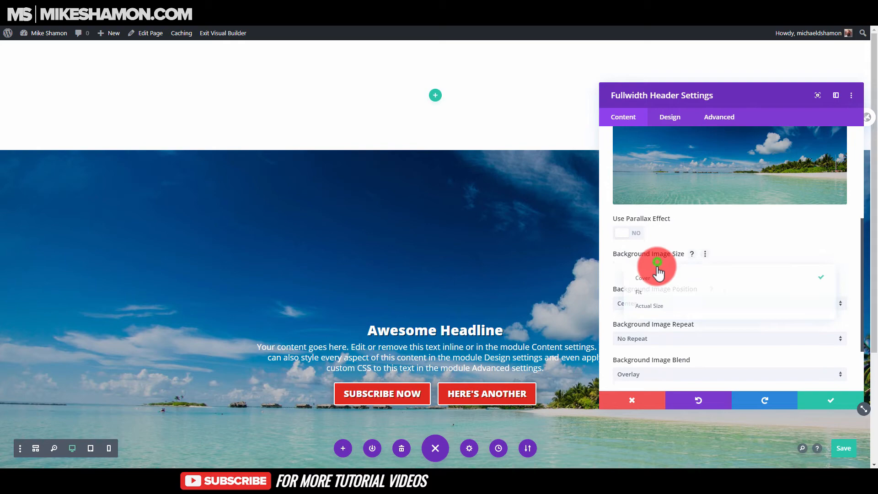
{"action": "left_click", "coordinate": [646, 293]}
{"action": "left_click", "coordinate": [639, 269]}
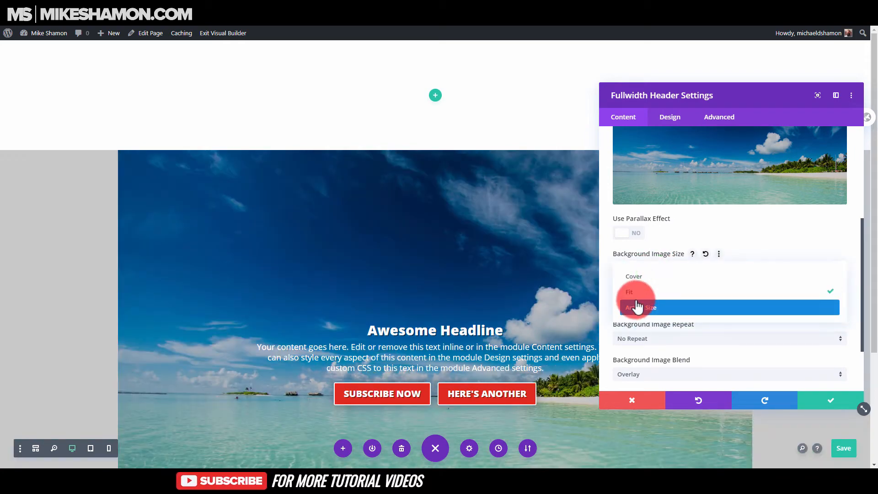
{"action": "left_click", "coordinate": [639, 306]}
{"action": "left_click", "coordinate": [649, 275]}
{"action": "left_click", "coordinate": [636, 289]}
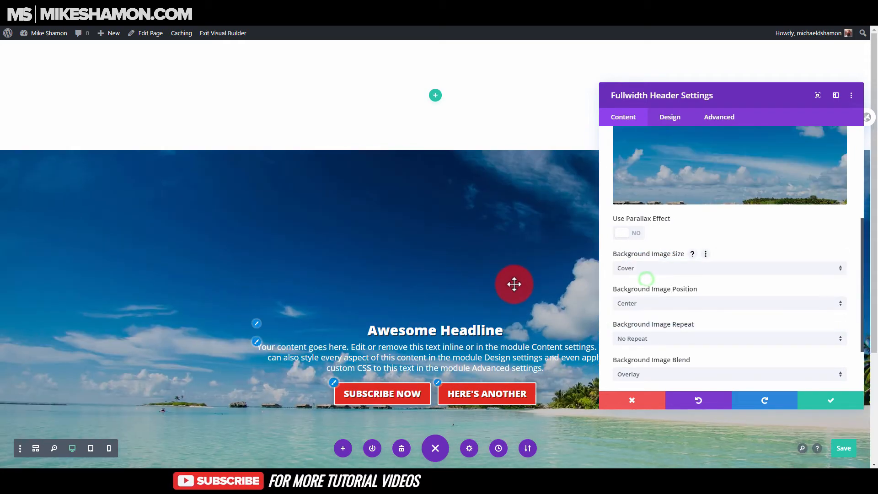
Step: Try out different blend modes for the header's background image and close the media library without choosing another picture
{"action": "scroll", "coordinate": [584, 290], "scroll_direction": "down", "scroll_amount": 2}
{"action": "scroll", "coordinate": [712, 334], "scroll_direction": "down", "scroll_amount": 2}
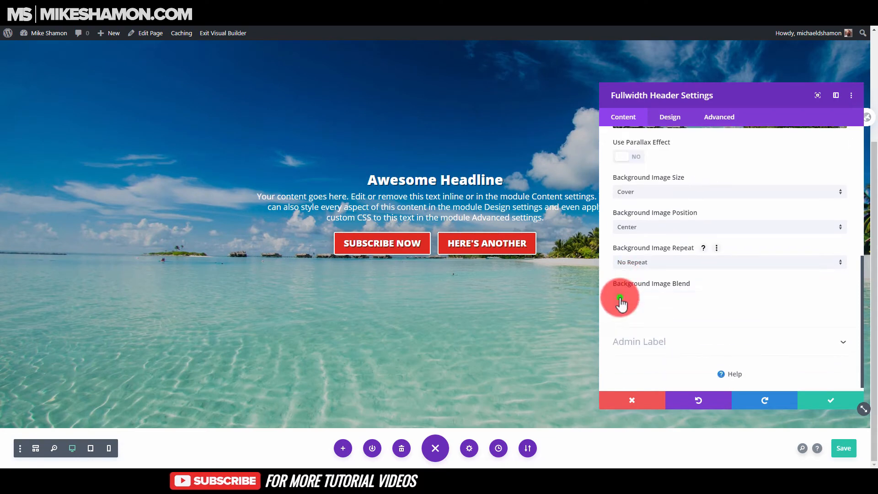
{"action": "left_click", "coordinate": [623, 298]}
{"action": "left_click", "coordinate": [647, 223]}
{"action": "left_click", "coordinate": [630, 298]}
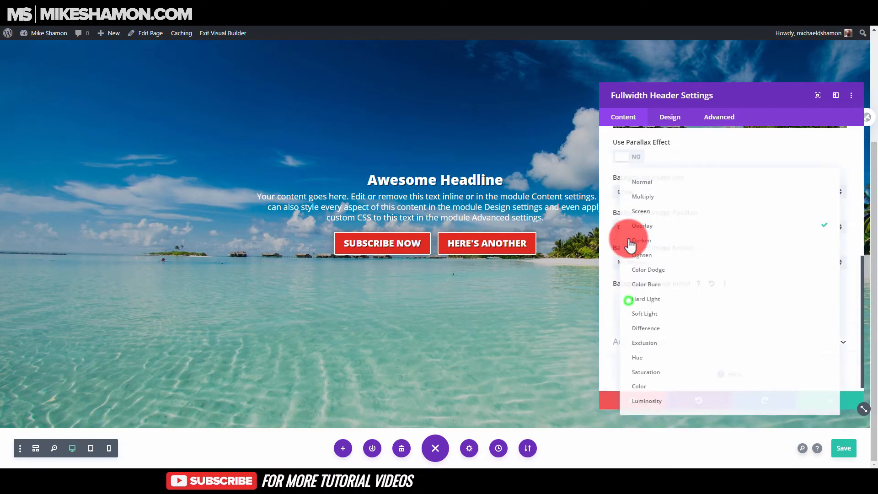
{"action": "left_click", "coordinate": [636, 192]}
{"action": "left_click", "coordinate": [644, 296]}
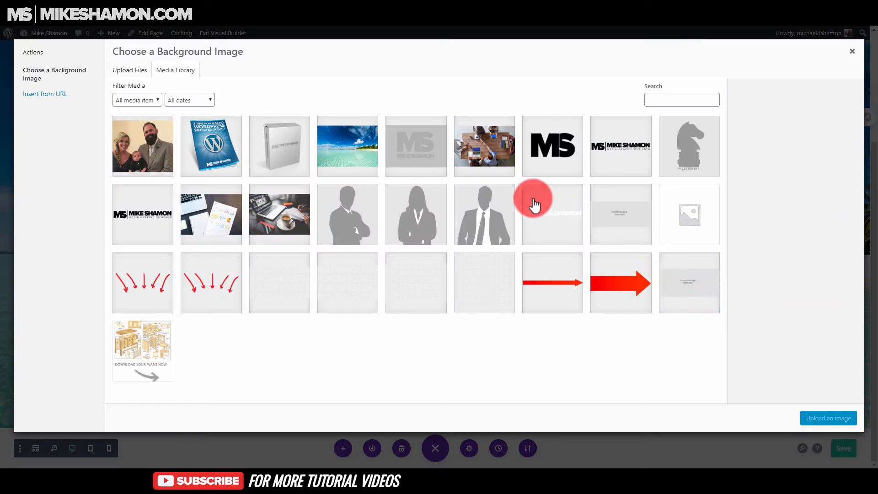
{"action": "left_click", "coordinate": [849, 56]}
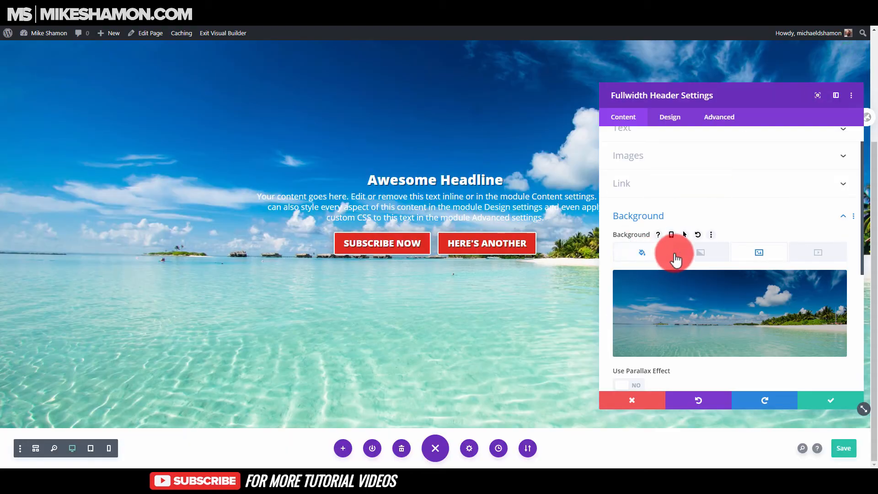
Step: Try the orange, yellow, green, blue and red swatches as the header's background color behind the blended beach image
{"action": "left_click", "coordinate": [643, 252]}
{"action": "left_click", "coordinate": [726, 330]}
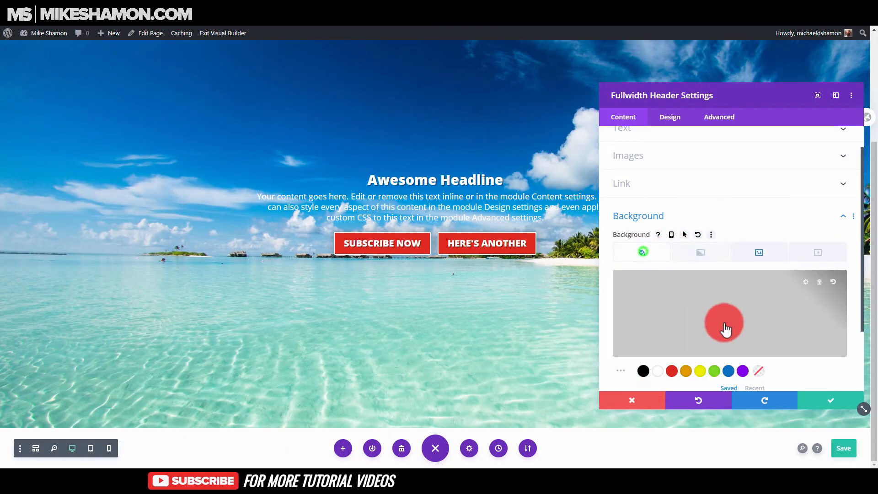
{"action": "left_click", "coordinate": [686, 372]}
{"action": "scroll", "coordinate": [692, 374], "scroll_direction": "down", "scroll_amount": 3}
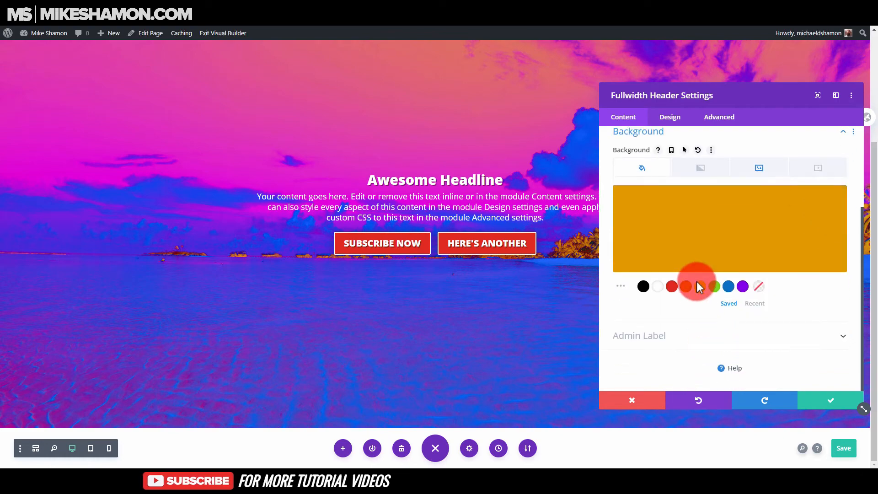
{"action": "left_click", "coordinate": [701, 289]}
{"action": "left_click", "coordinate": [714, 288]}
{"action": "left_click", "coordinate": [729, 287]}
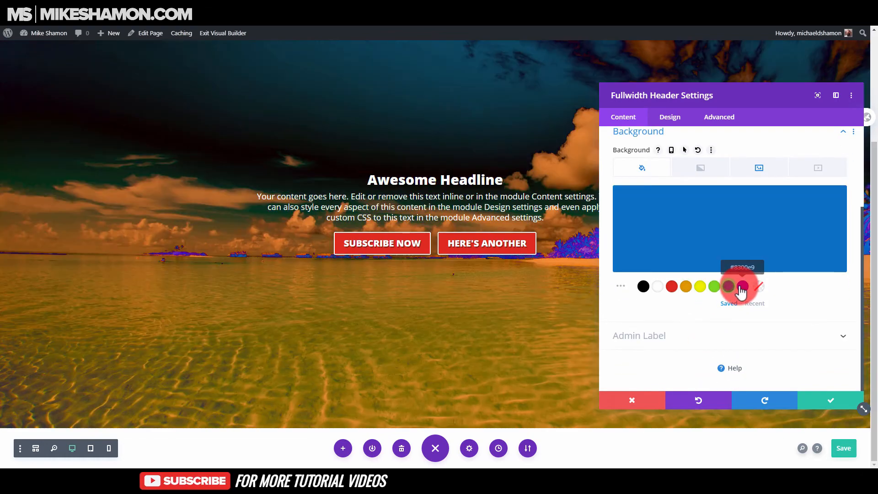
{"action": "left_click", "coordinate": [672, 287]}
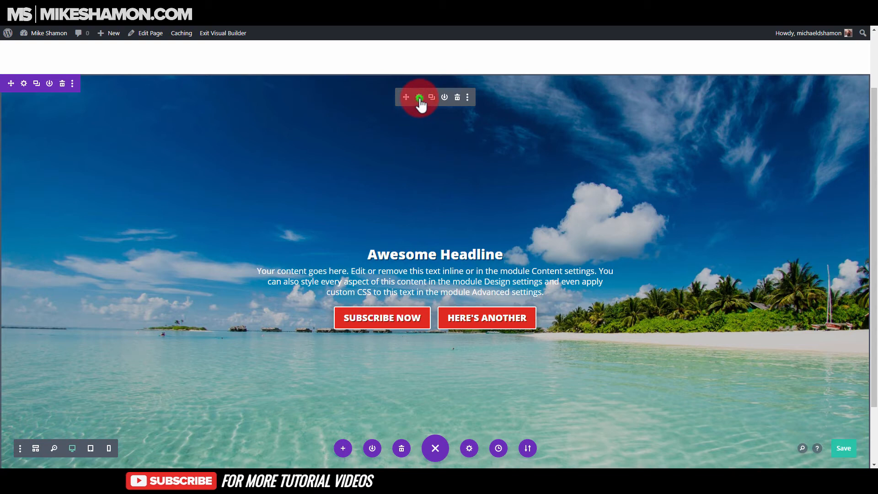
{"action": "left_click", "coordinate": [661, 161]}
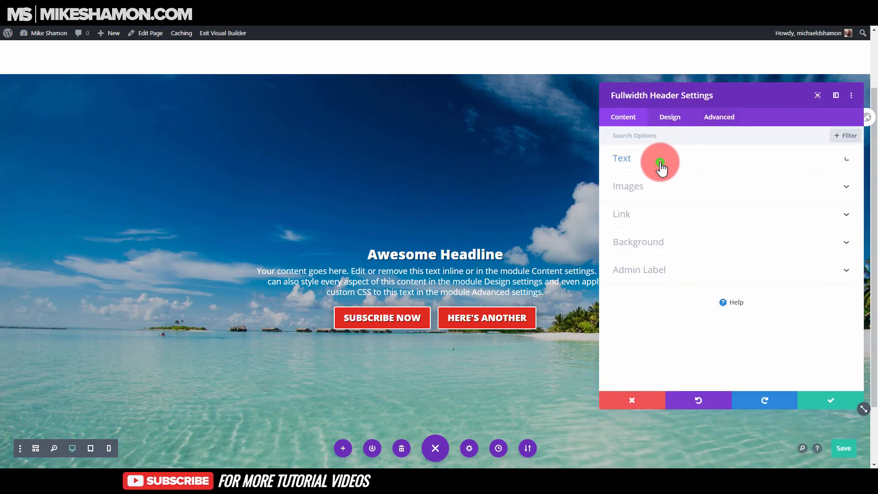
{"action": "left_click", "coordinate": [670, 117]}
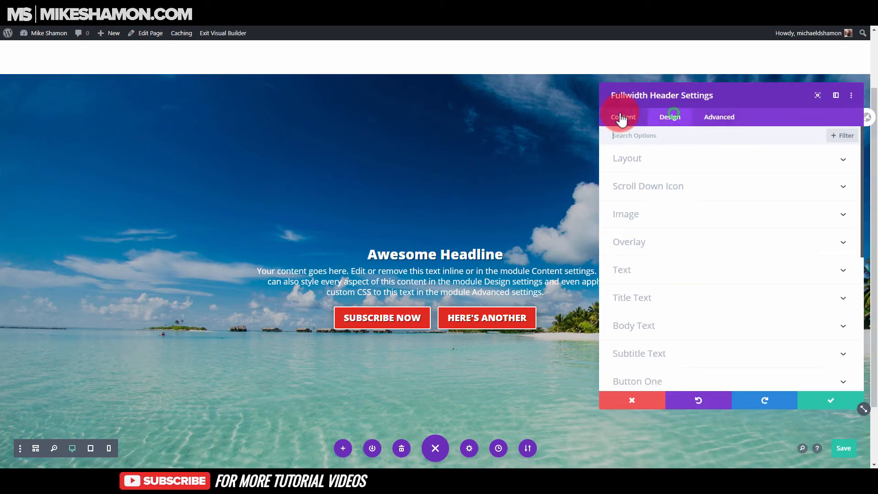
Step: Insert a regular section with a single-column row below the fullwidth header
{"action": "scroll", "coordinate": [663, 249], "scroll_direction": "down", "scroll_amount": 3}
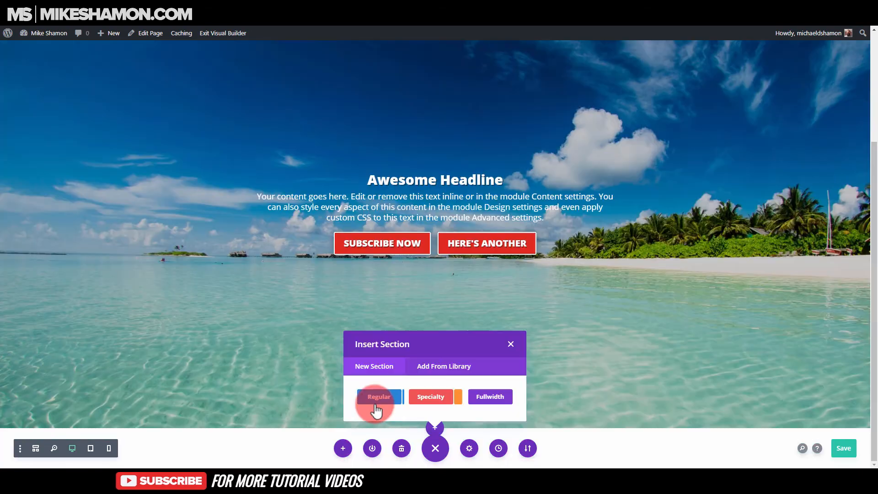
{"action": "left_click", "coordinate": [374, 401]}
{"action": "left_click", "coordinate": [373, 296]}
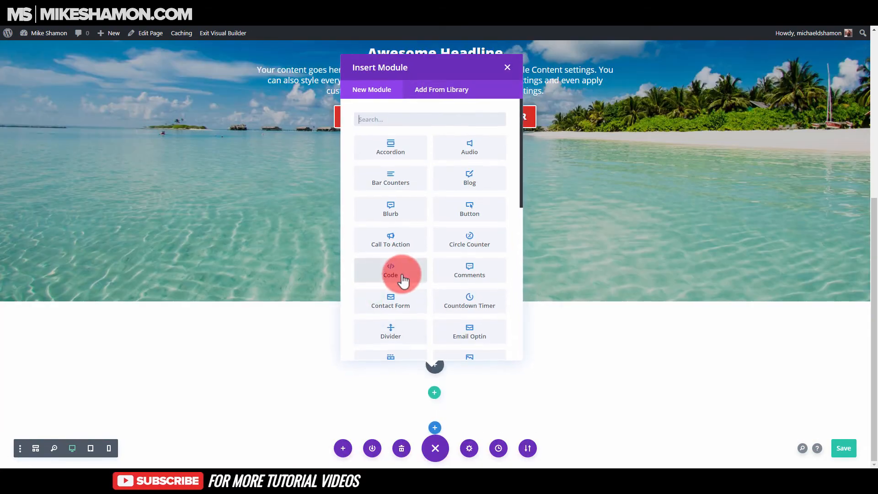
Step: Find the Email Optin module, insert it into the new row, and set its title to "Awesome Headline"
{"action": "left_click", "coordinate": [412, 119]}
{"action": "type", "text": "p"}
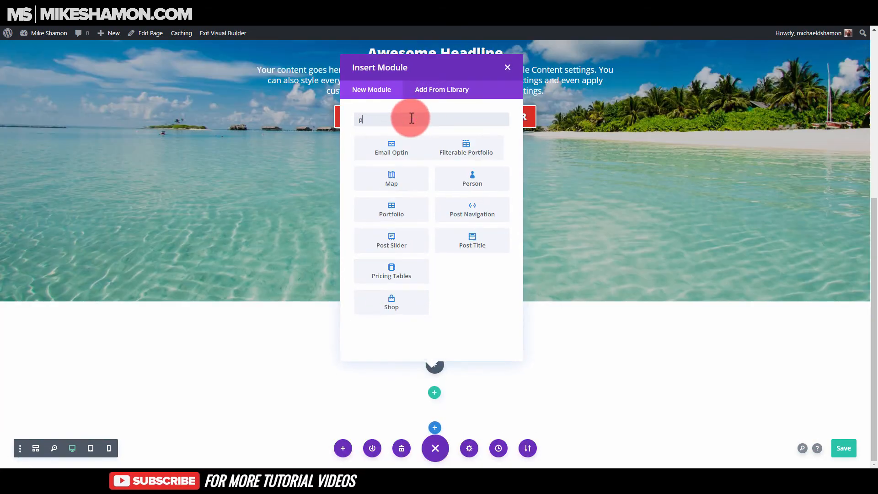
{"action": "type", "text": "text"}
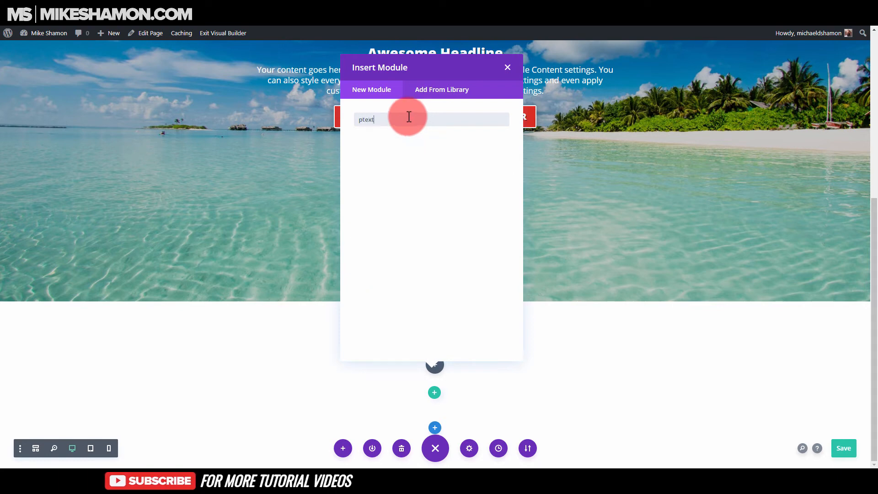
{"action": "left_click_drag", "start_coordinate": [409, 118], "coordinate": [330, 120]}
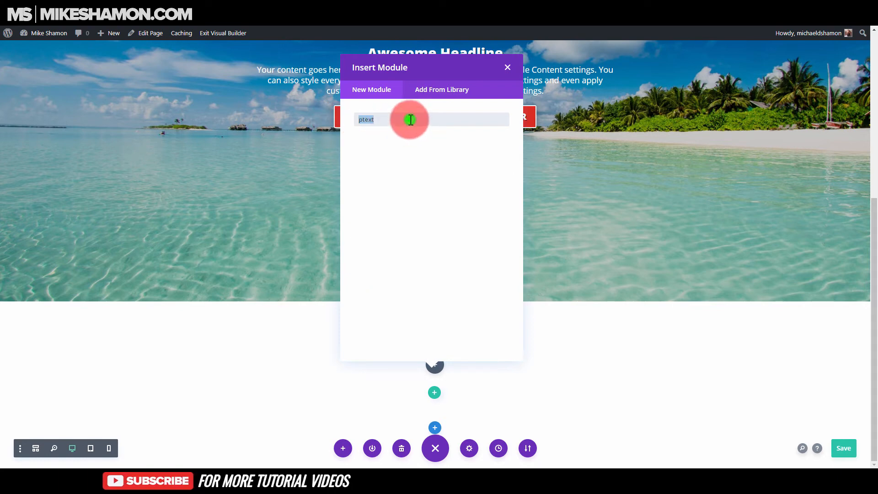
{"action": "key", "text": "BackSpace"}
{"action": "type", "text": "em"}
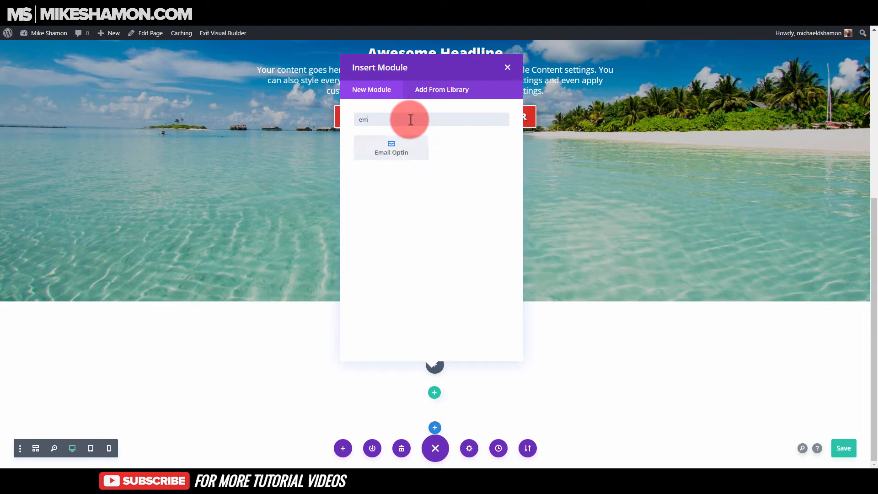
{"action": "left_click", "coordinate": [396, 147]}
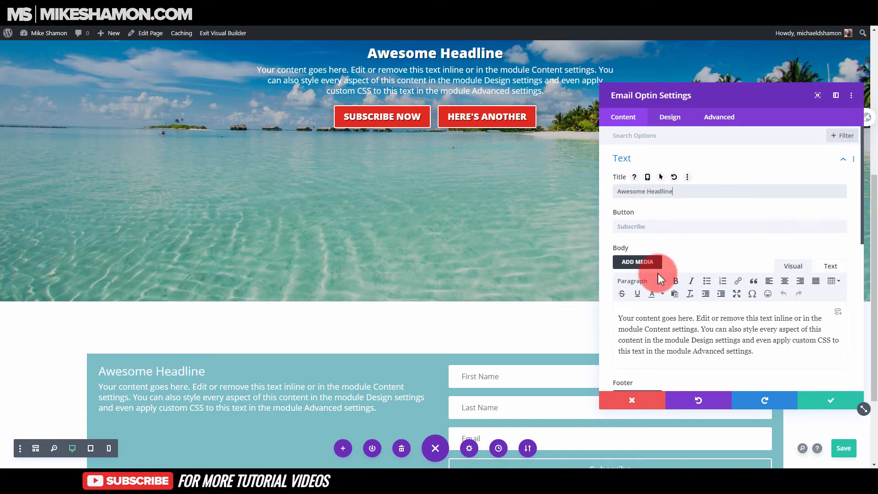
Step: Set the email optin's button text to "Subscribe Now" and select its body text
{"action": "left_click", "coordinate": [655, 230]}
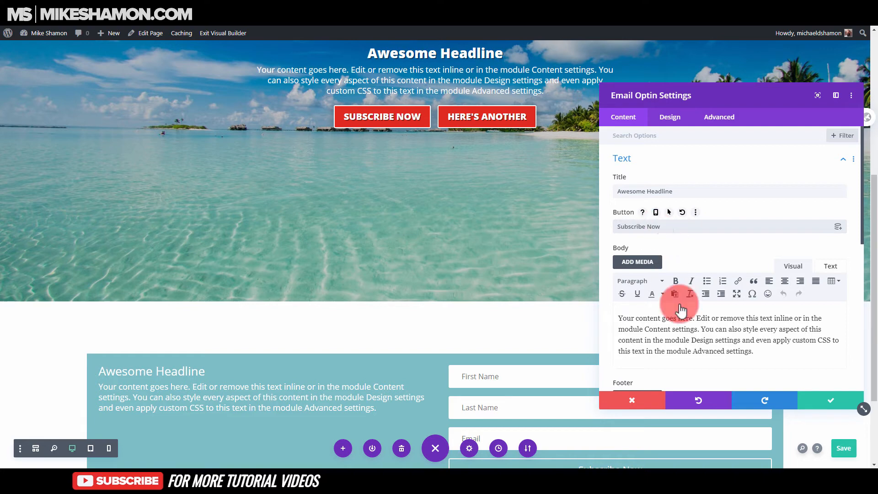
{"action": "left_click", "coordinate": [773, 361]}
{"action": "left_click_drag", "start_coordinate": [773, 361], "coordinate": [589, 301]}
Step: Set the email optin's layout to Body On Top, Form On Bottom in its design settings
{"action": "left_click", "coordinate": [676, 127]}
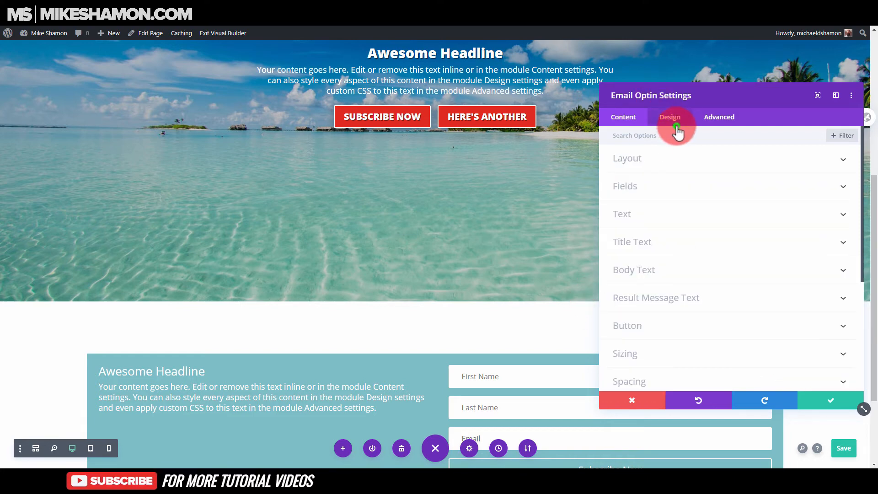
{"action": "left_click", "coordinate": [652, 158]}
{"action": "left_click", "coordinate": [690, 196]}
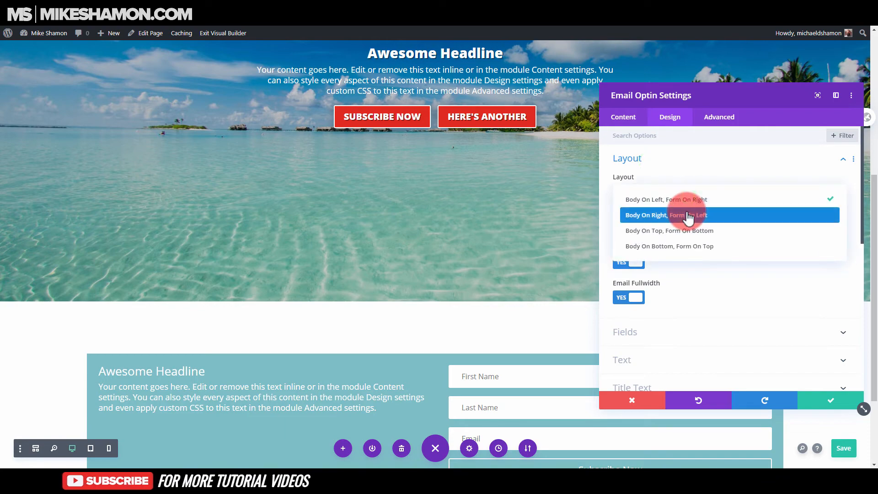
{"action": "left_click", "coordinate": [684, 230]}
{"action": "scroll", "coordinate": [457, 330], "scroll_direction": "down", "scroll_amount": 3}
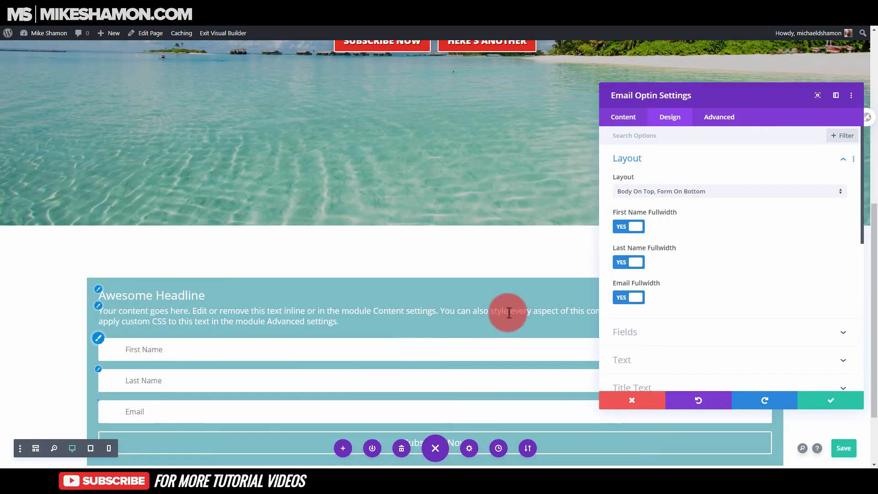
{"action": "scroll", "coordinate": [456, 188], "scroll_direction": "down", "scroll_amount": 3}
{"action": "left_click", "coordinate": [617, 123]}
{"action": "left_click", "coordinate": [669, 120]}
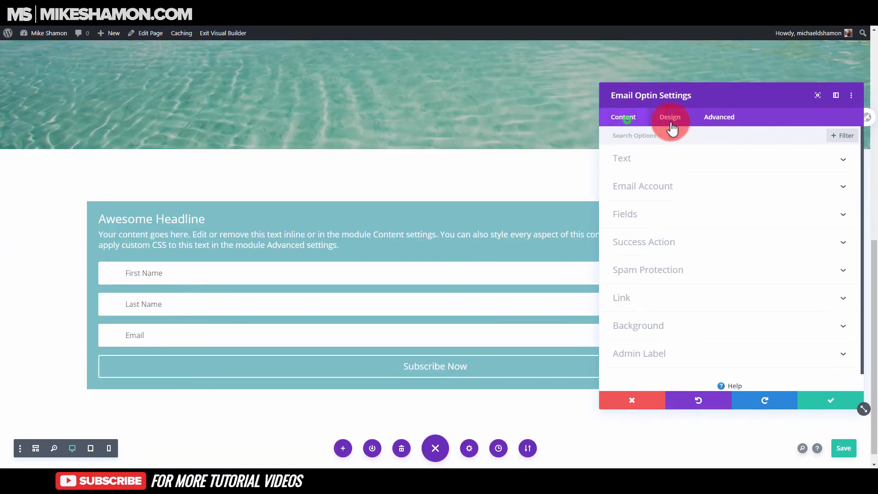
{"action": "left_click", "coordinate": [663, 162]}
{"action": "left_click", "coordinate": [665, 160]}
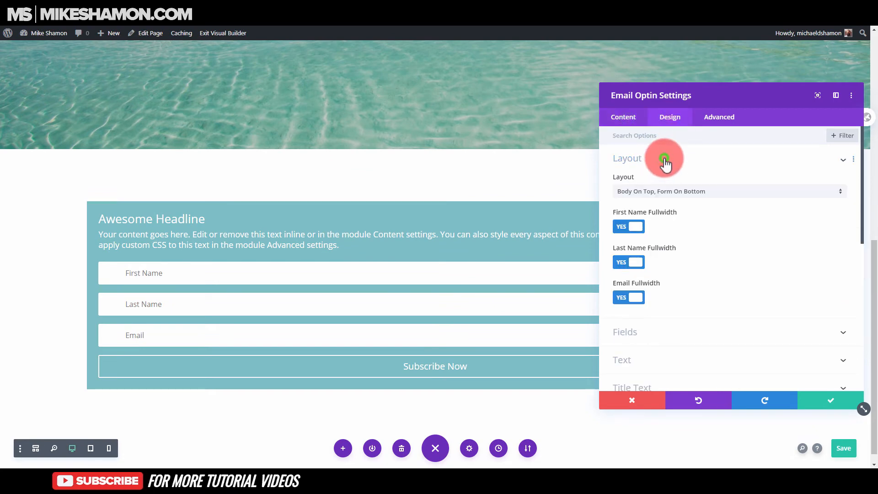
{"action": "scroll", "coordinate": [665, 271], "scroll_direction": "down", "scroll_amount": 3}
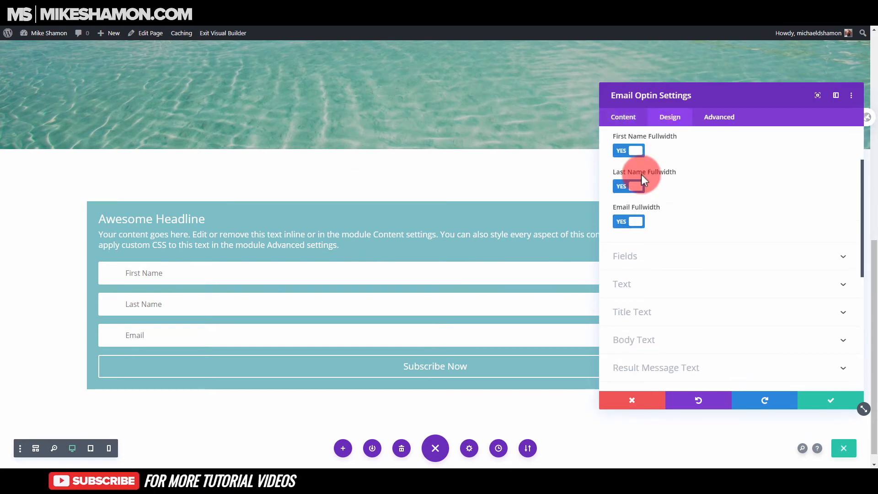
{"action": "left_click", "coordinate": [623, 123]}
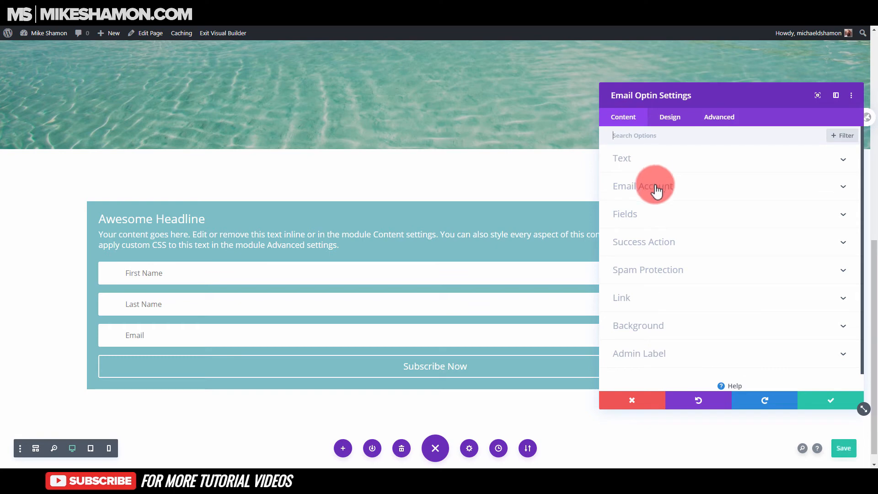
{"action": "left_click", "coordinate": [666, 162]}
Step: Center the email optin's text in its design settings and save the module
{"action": "left_click", "coordinate": [670, 117]}
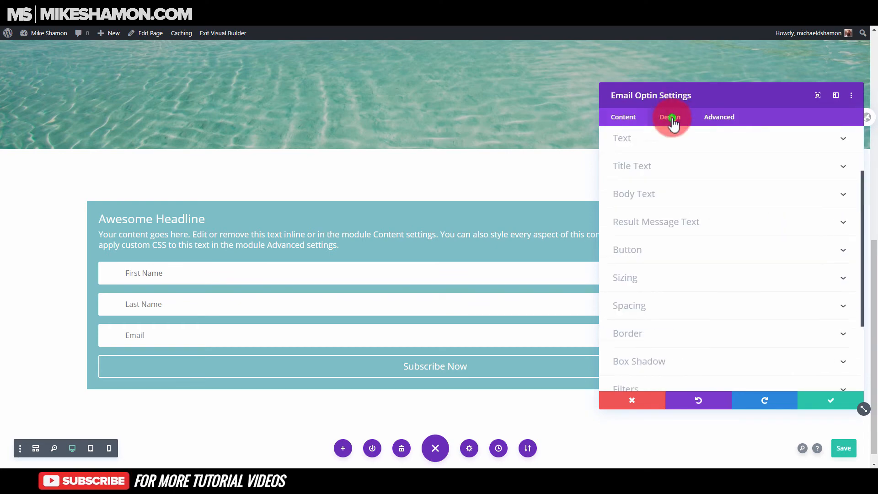
{"action": "left_click", "coordinate": [667, 213]}
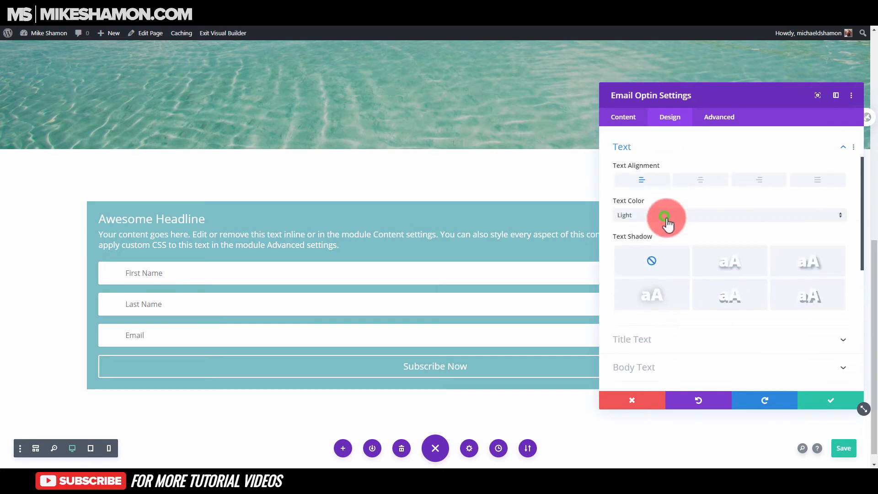
{"action": "left_click", "coordinate": [709, 179]}
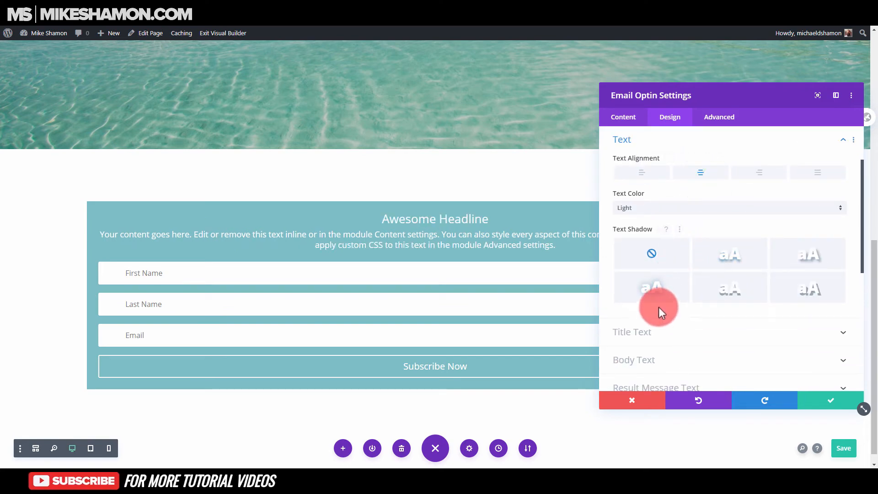
{"action": "left_click", "coordinate": [824, 400]}
Step: Copy the Button One styles from the fullwidth header's design settings and close the header settings
{"action": "scroll", "coordinate": [475, 174], "scroll_direction": "up", "scroll_amount": 4}
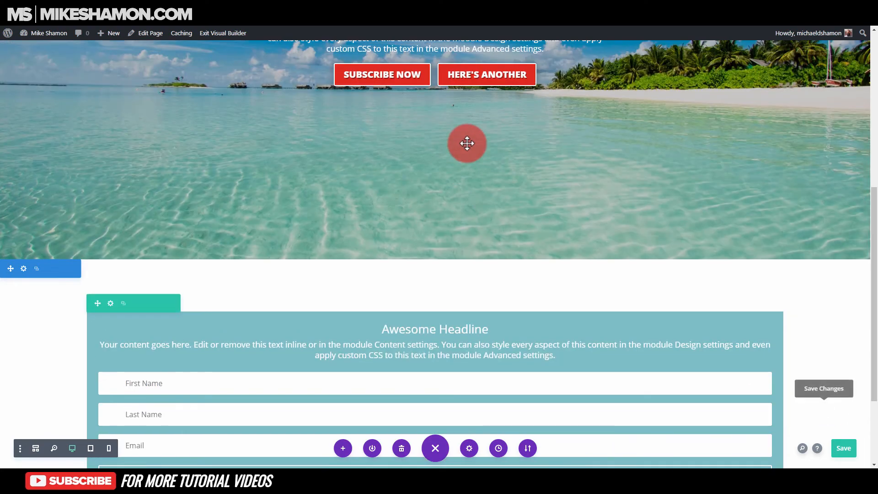
{"action": "scroll", "coordinate": [422, 69], "scroll_direction": "up", "scroll_amount": 4}
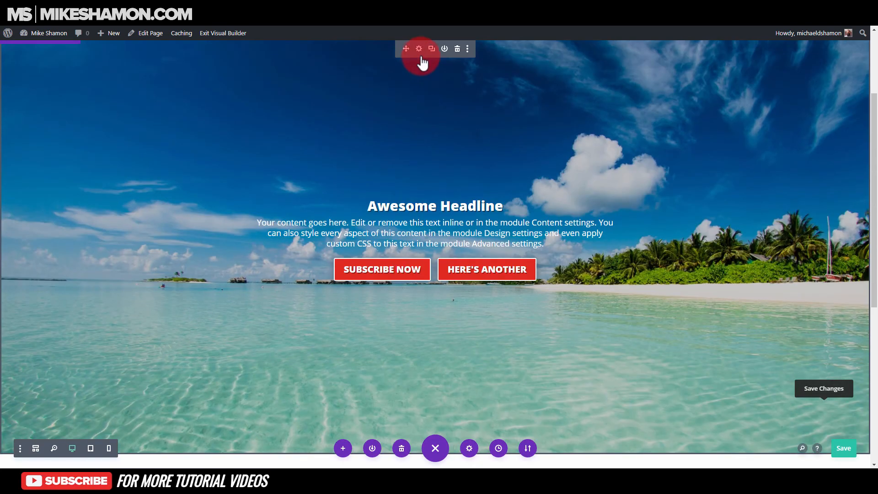
{"action": "left_click", "coordinate": [420, 50]}
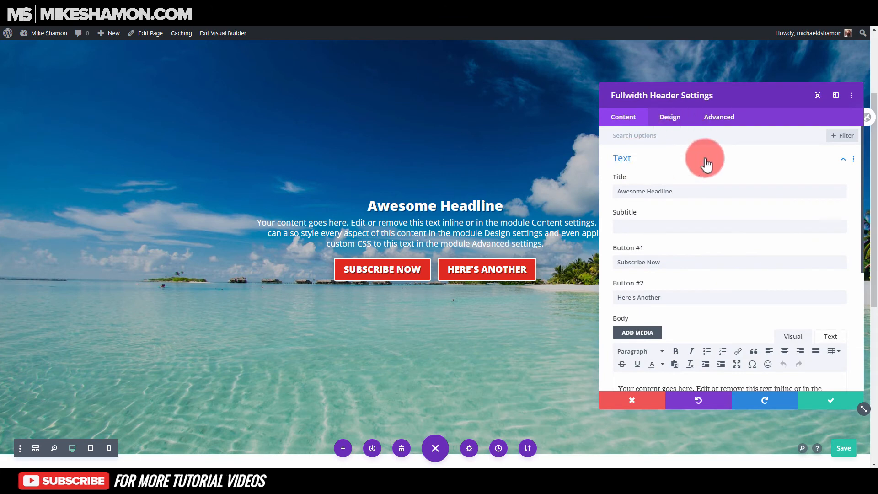
{"action": "left_click", "coordinate": [777, 153]}
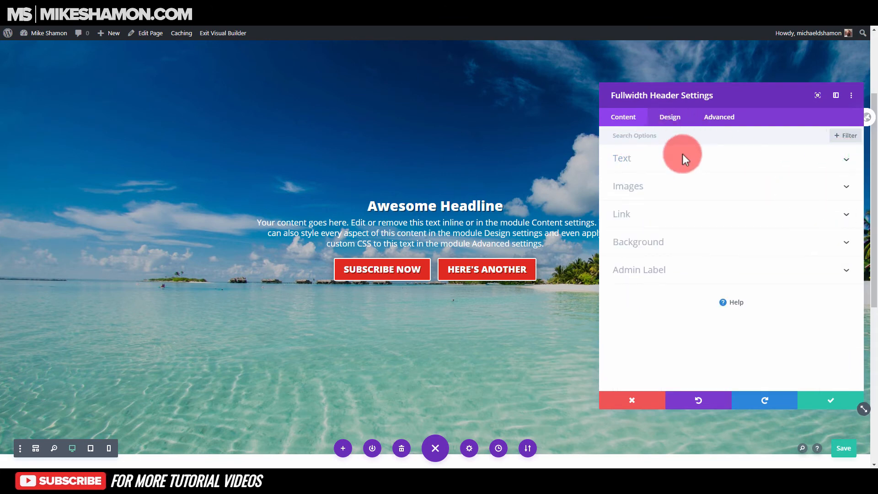
{"action": "left_click", "coordinate": [662, 130]}
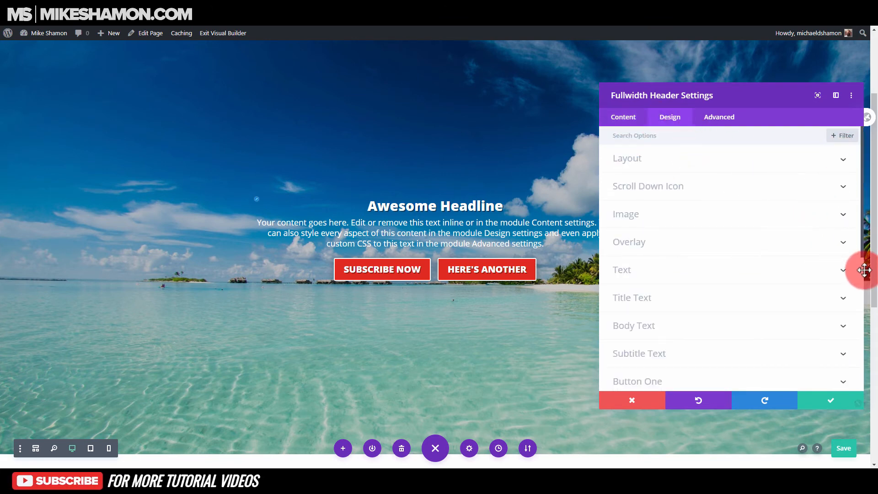
{"action": "left_click", "coordinate": [842, 270]}
{"action": "scroll", "coordinate": [841, 222], "scroll_direction": "down", "scroll_amount": 1}
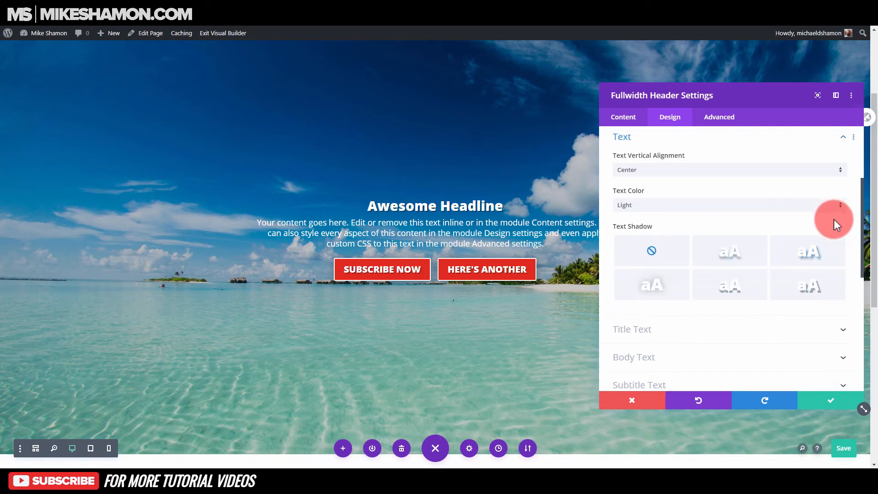
{"action": "scroll", "coordinate": [833, 219], "scroll_direction": "down", "scroll_amount": 2}
{"action": "scroll", "coordinate": [805, 295], "scroll_direction": "down", "scroll_amount": 2}
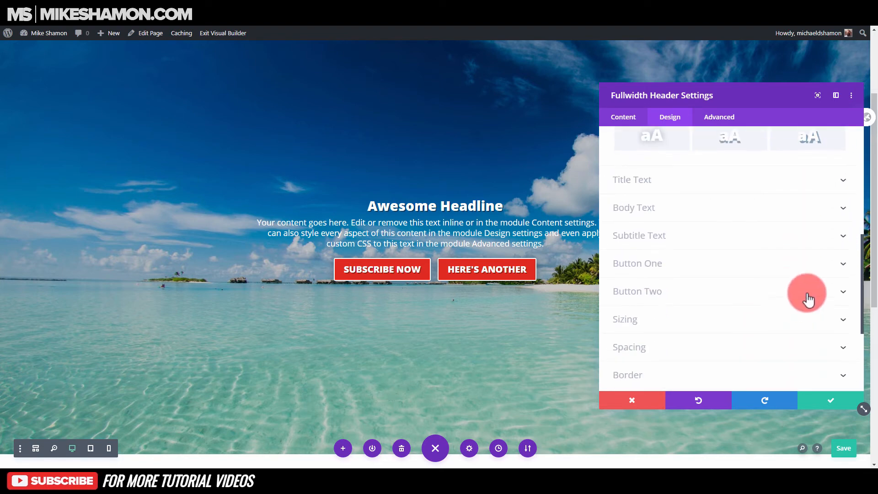
{"action": "left_click", "coordinate": [847, 258]}
{"action": "scroll", "coordinate": [844, 241], "scroll_direction": "up", "scroll_amount": 2}
{"action": "left_click", "coordinate": [854, 216]}
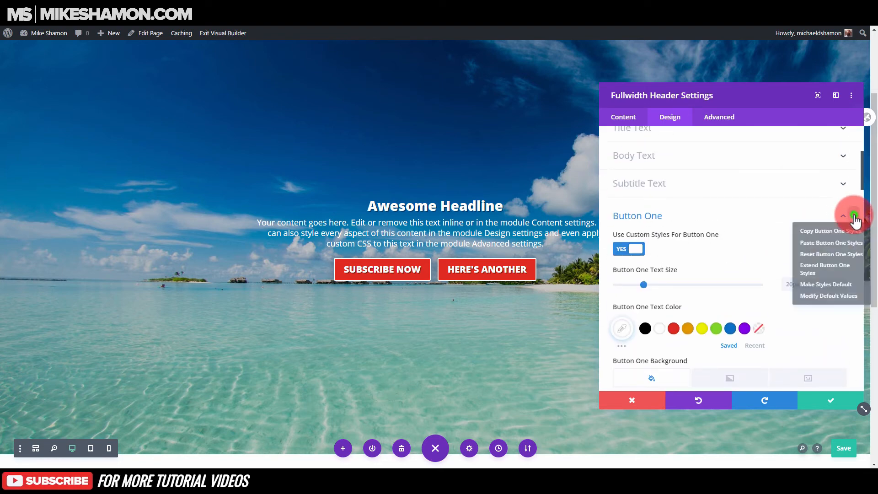
{"action": "left_click", "coordinate": [854, 224]}
{"action": "scroll", "coordinate": [613, 398], "scroll_direction": "down", "scroll_amount": 5}
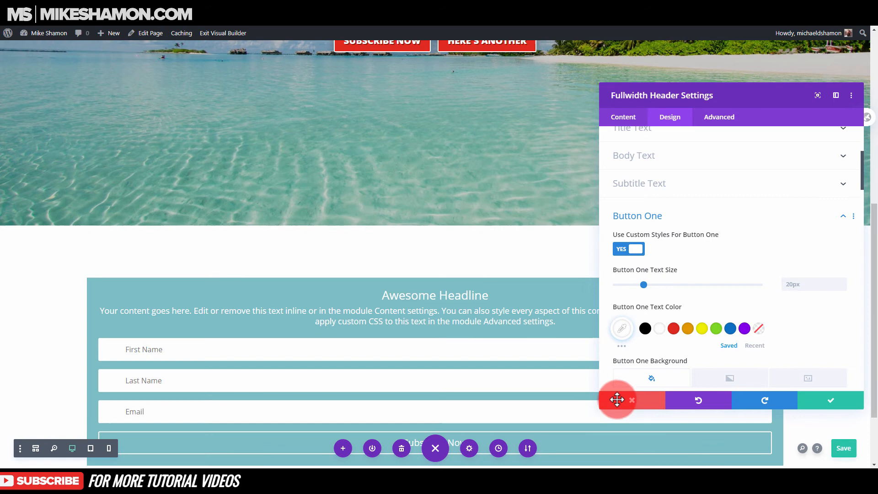
{"action": "left_click", "coordinate": [645, 402]}
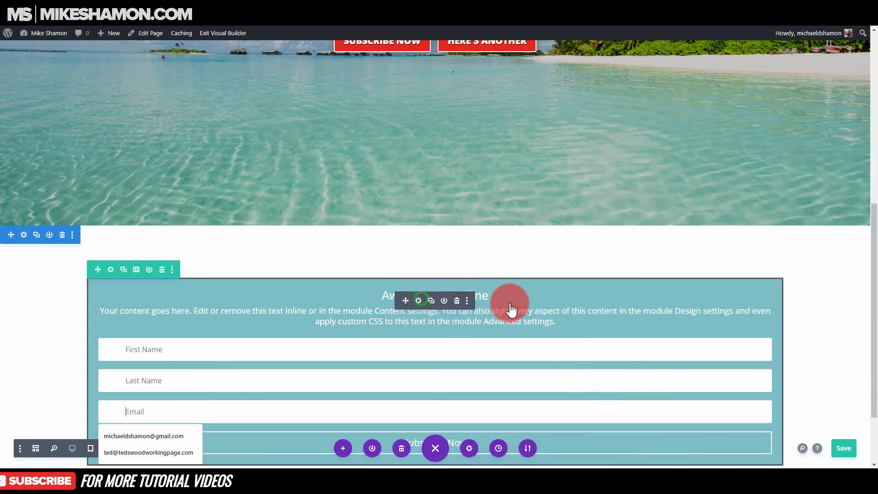
Step: Enable custom button styles in the email optin's design settings and paste the copied Button One styles onto its button
{"action": "left_click", "coordinate": [418, 301]}
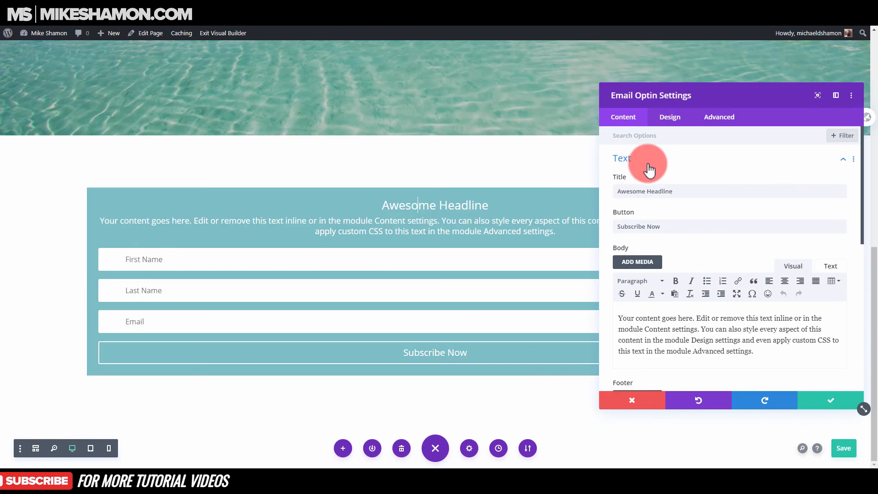
{"action": "left_click", "coordinate": [731, 117]}
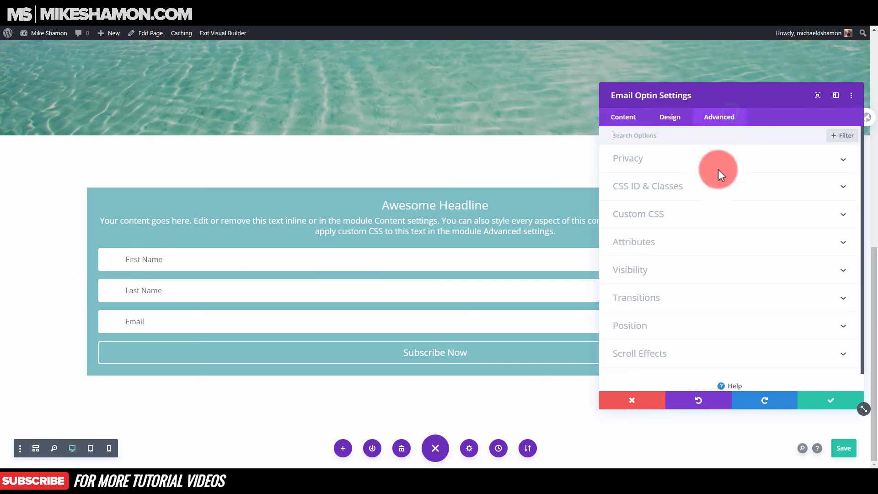
{"action": "left_click", "coordinate": [671, 120]}
{"action": "left_click", "coordinate": [663, 332]}
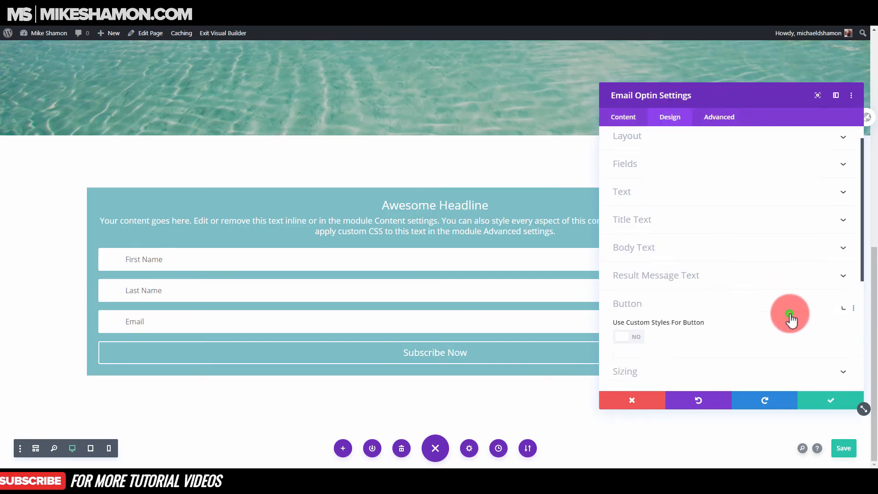
{"action": "left_click", "coordinate": [650, 168]}
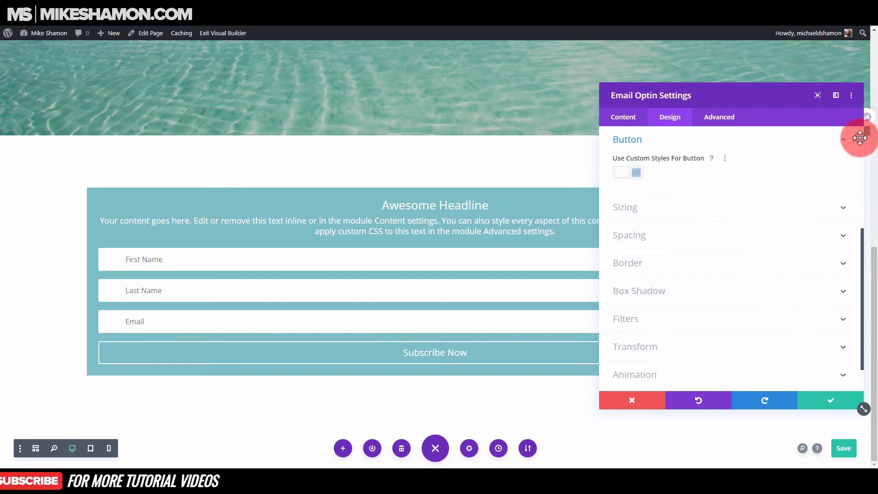
{"action": "left_click", "coordinate": [854, 140]}
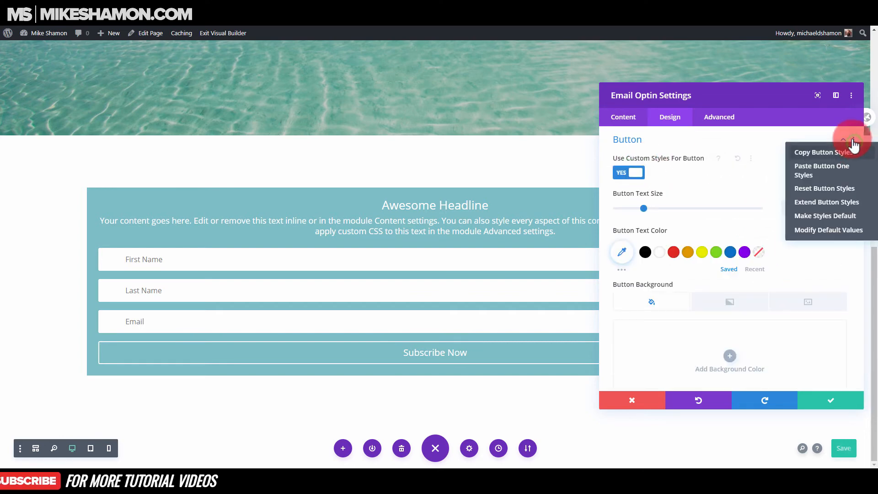
{"action": "left_click", "coordinate": [837, 171]}
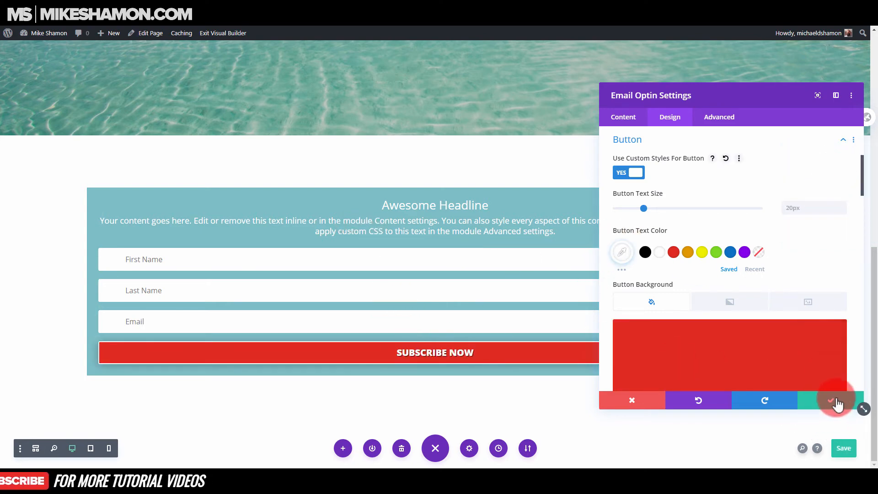
Step: Remove the background color from the email optin module
{"action": "left_click", "coordinate": [629, 119]}
{"action": "left_click", "coordinate": [663, 327]}
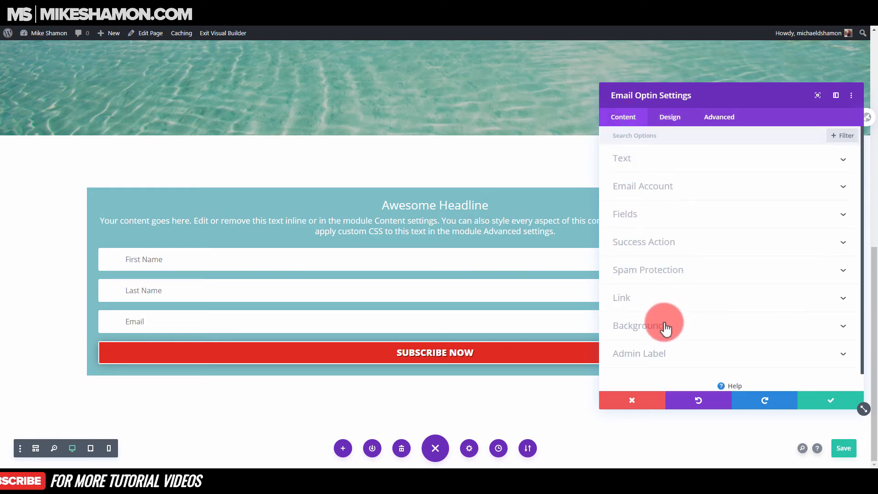
{"action": "left_click", "coordinate": [834, 208]}
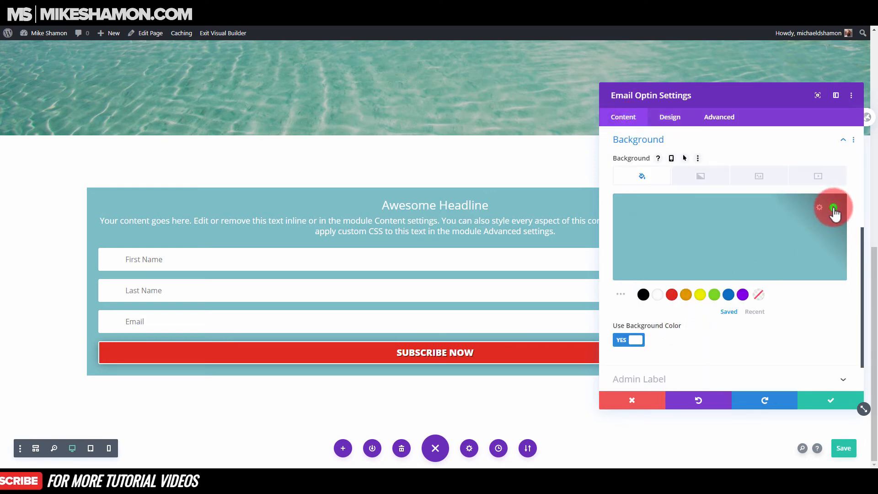
Step: Try a 1px solid border around the whole email optin, take it back to zero width, and save the module
{"action": "left_click", "coordinate": [663, 122]}
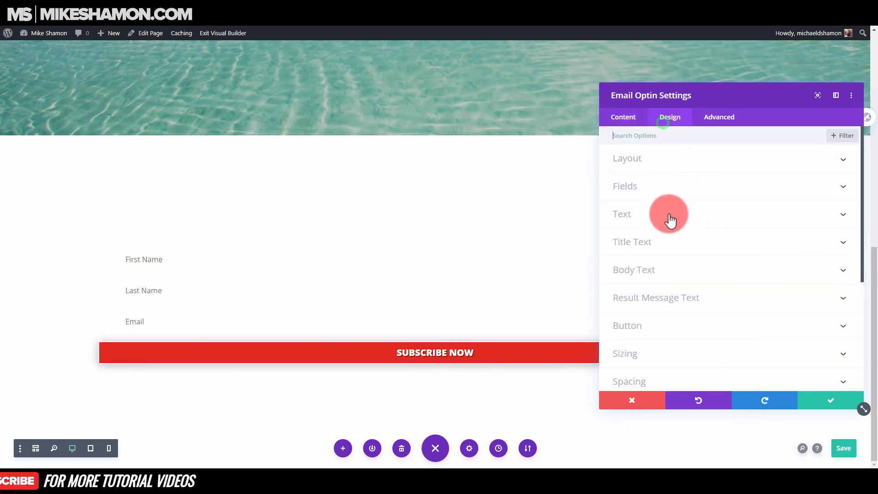
{"action": "scroll", "coordinate": [639, 339], "scroll_direction": "down", "scroll_amount": 2}
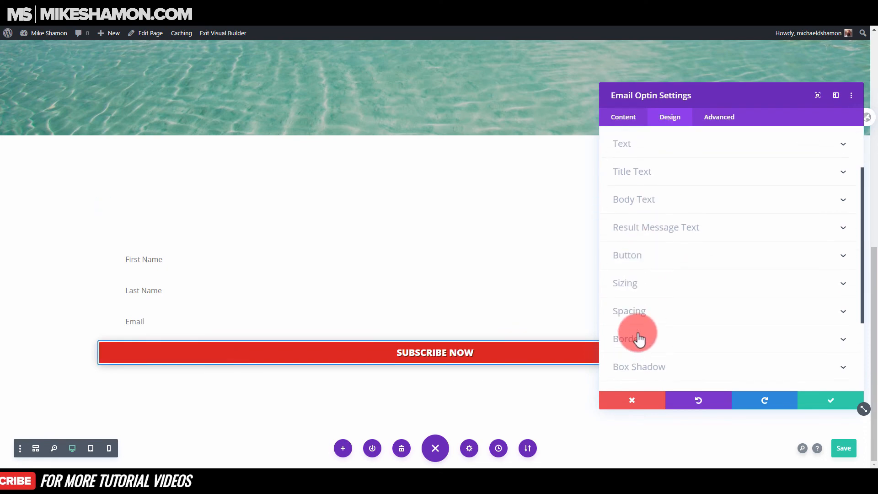
{"action": "left_click", "coordinate": [646, 347]}
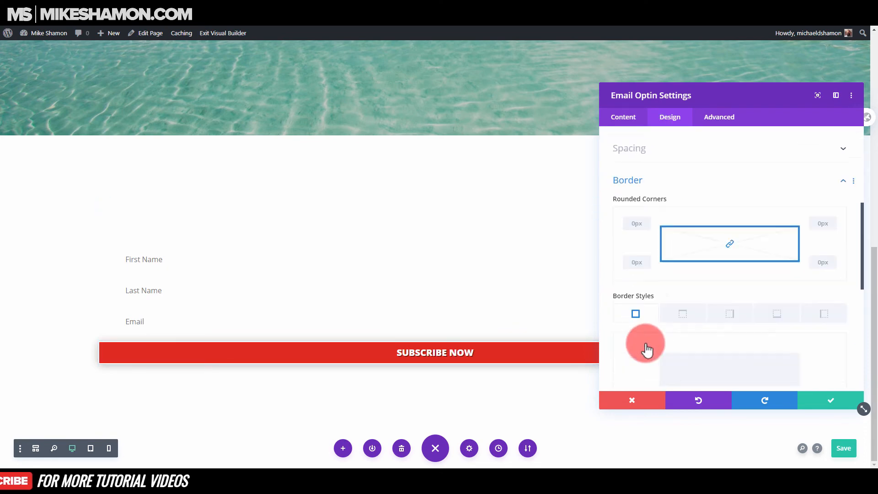
{"action": "scroll", "coordinate": [646, 344], "scroll_direction": "down", "scroll_amount": 4}
{"action": "left_click", "coordinate": [620, 243]}
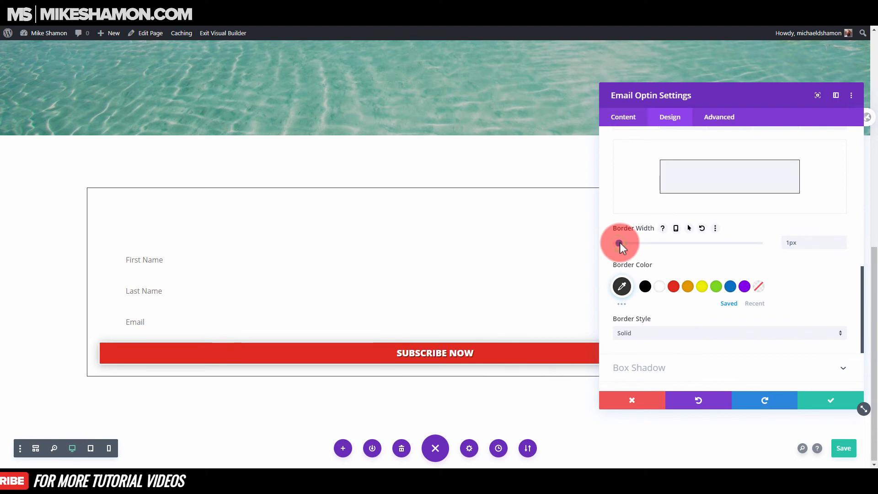
{"action": "left_click_drag", "start_coordinate": [617, 242], "coordinate": [612, 243]}
{"action": "left_click", "coordinate": [834, 399]}
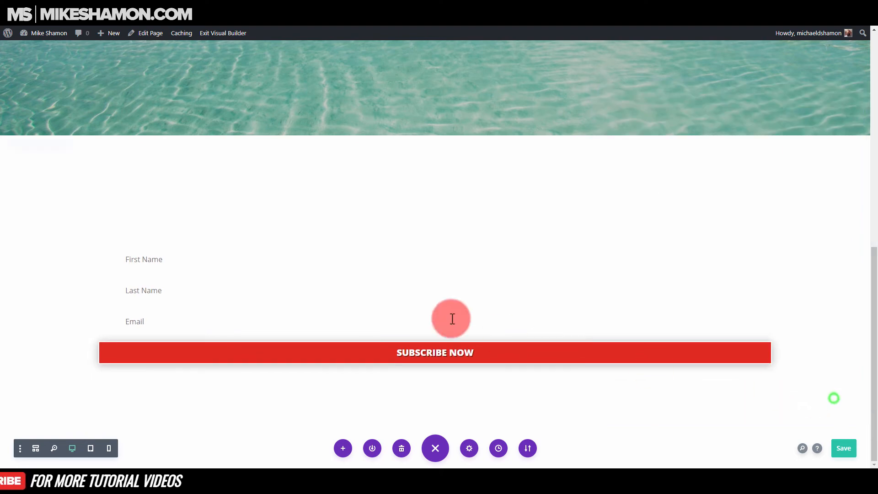
Step: Reopen the email optin's design settings and give its form fields a 1px solid border
{"action": "left_click", "coordinate": [413, 210]}
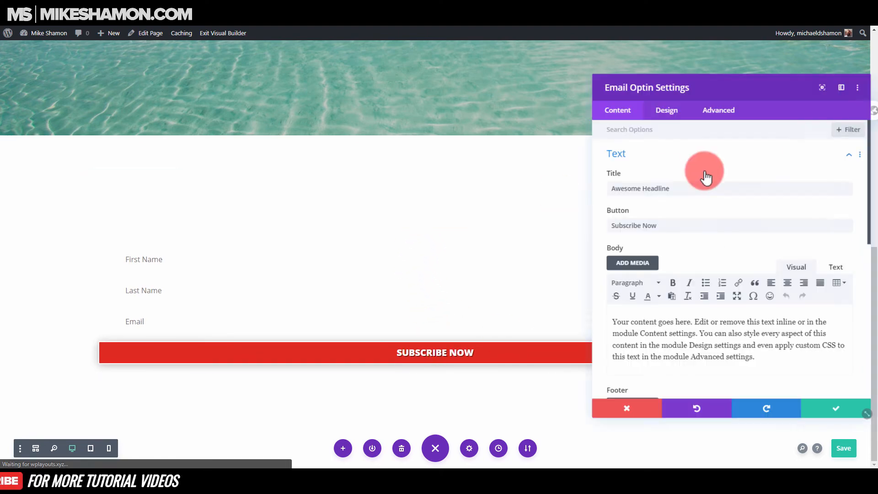
{"action": "left_click", "coordinate": [663, 121]}
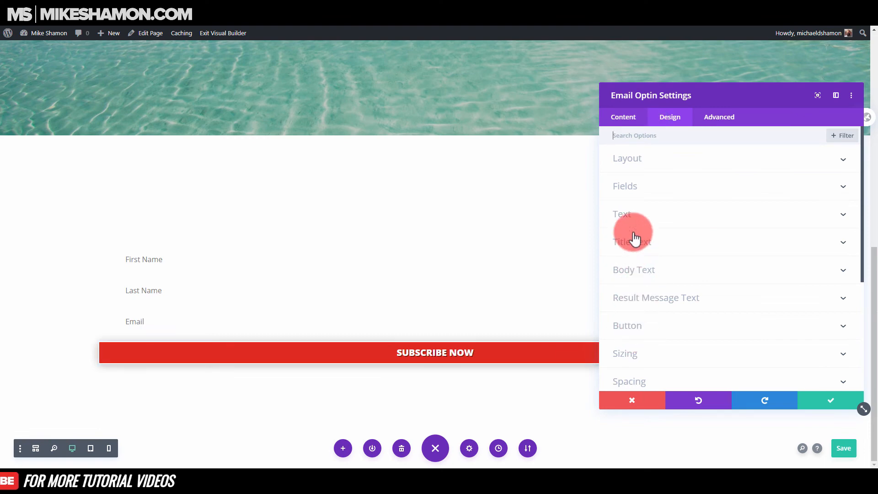
{"action": "left_click", "coordinate": [638, 186]}
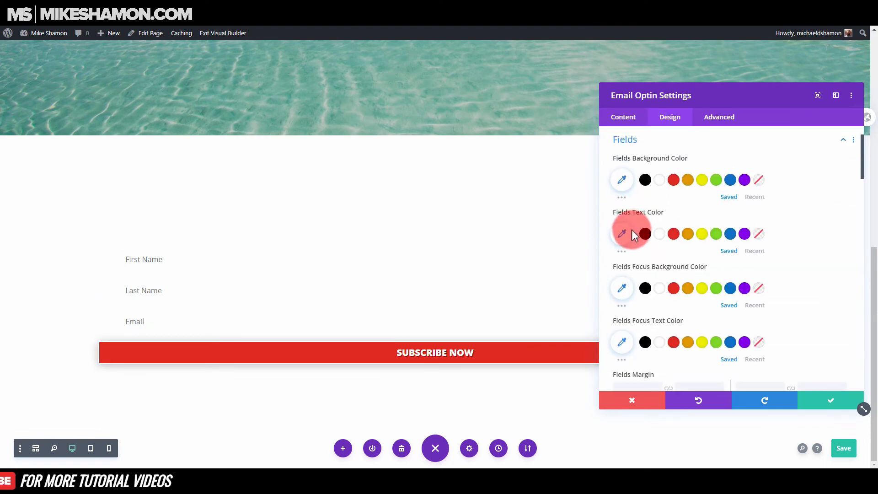
{"action": "scroll", "coordinate": [632, 229], "scroll_direction": "down", "scroll_amount": 10}
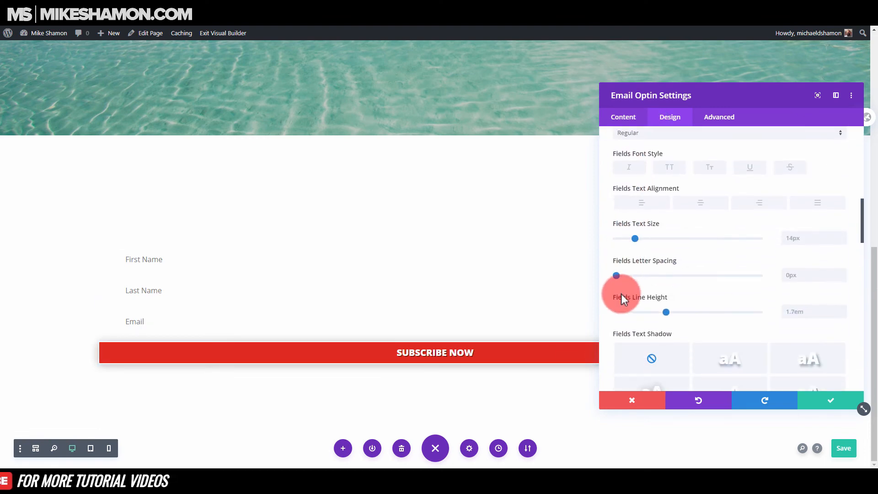
{"action": "scroll", "coordinate": [619, 315], "scroll_direction": "down", "scroll_amount": 5}
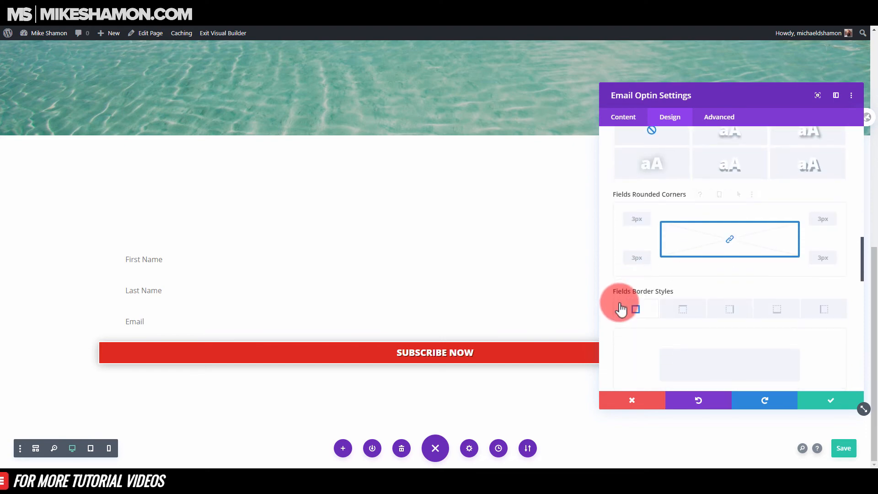
{"action": "scroll", "coordinate": [620, 304], "scroll_direction": "down", "scroll_amount": 5}
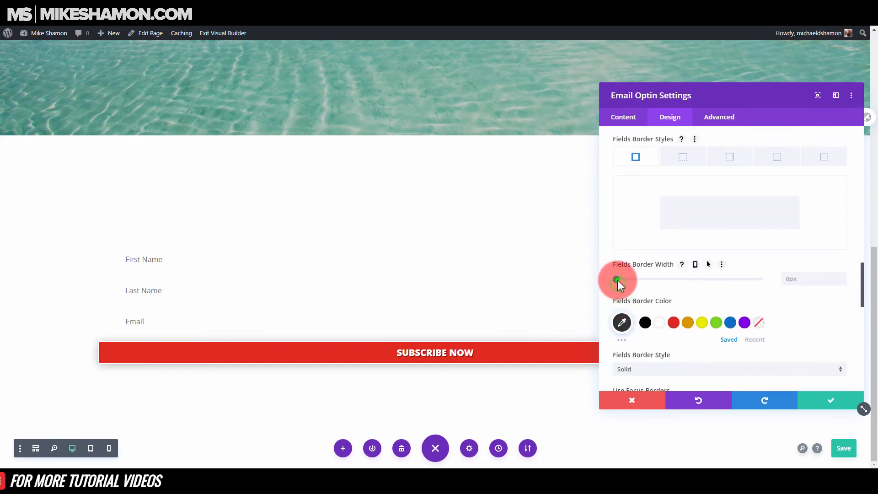
{"action": "left_click_drag", "start_coordinate": [618, 280], "coordinate": [620, 279]}
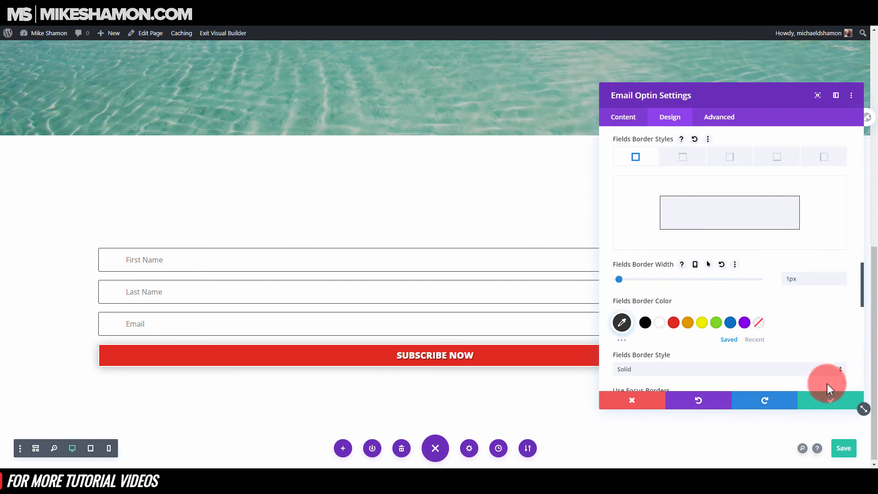
Step: Set the email optin's general text color to Dark
{"action": "scroll", "coordinate": [650, 196], "scroll_direction": "up", "scroll_amount": 17}
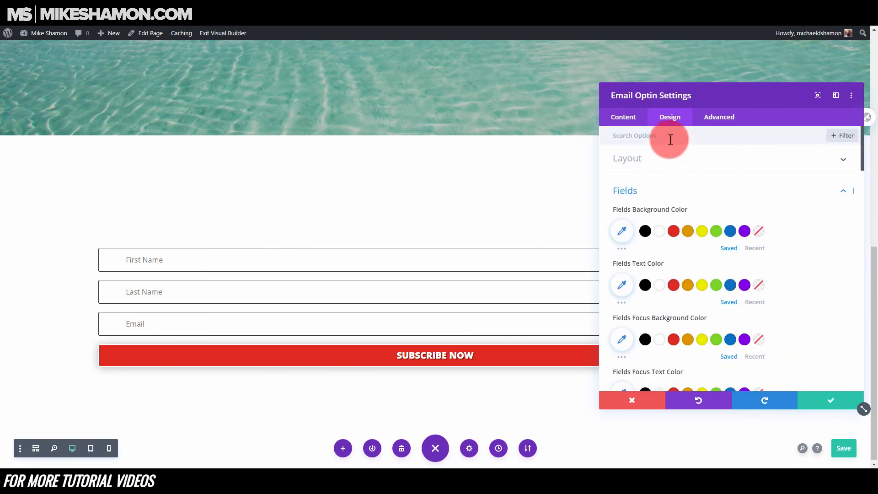
{"action": "left_click", "coordinate": [663, 167]}
{"action": "left_click", "coordinate": [663, 168]}
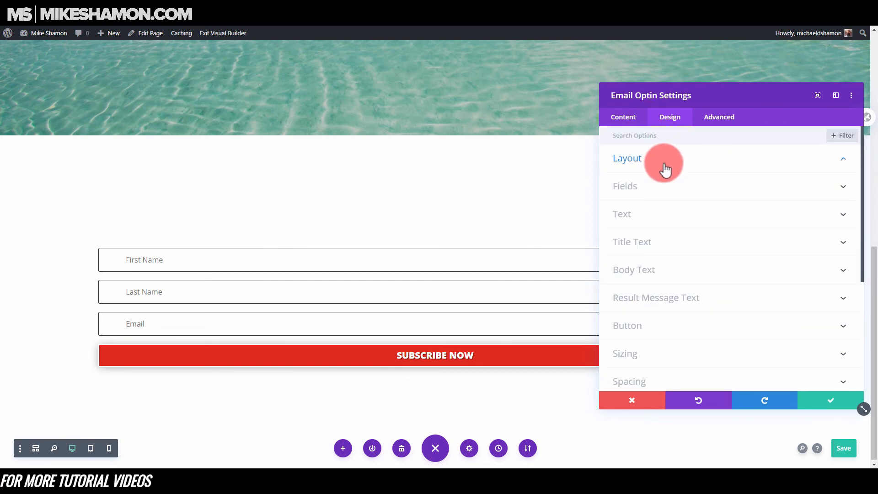
{"action": "left_click", "coordinate": [655, 214]}
{"action": "left_click", "coordinate": [638, 209]}
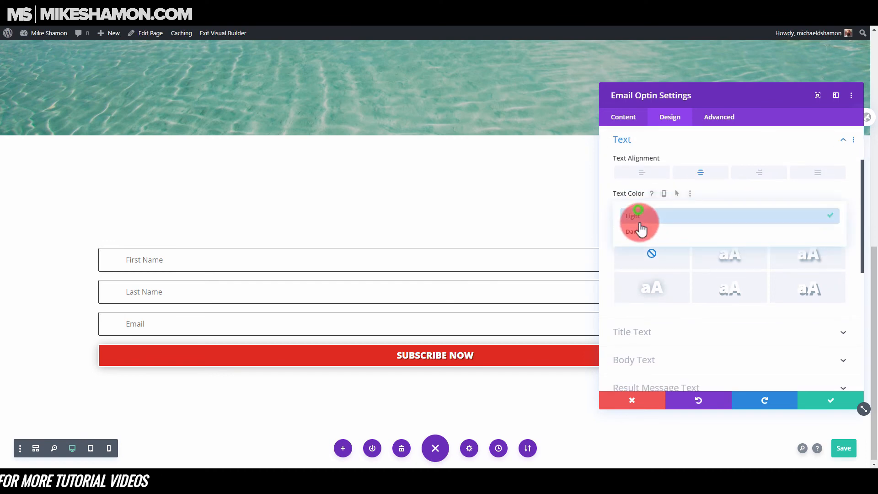
{"action": "left_click", "coordinate": [638, 230]}
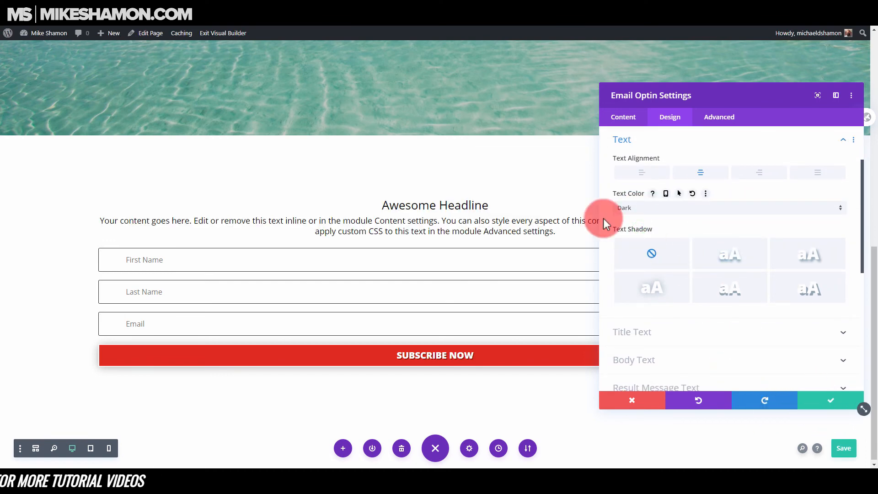
{"action": "left_click", "coordinate": [625, 210]}
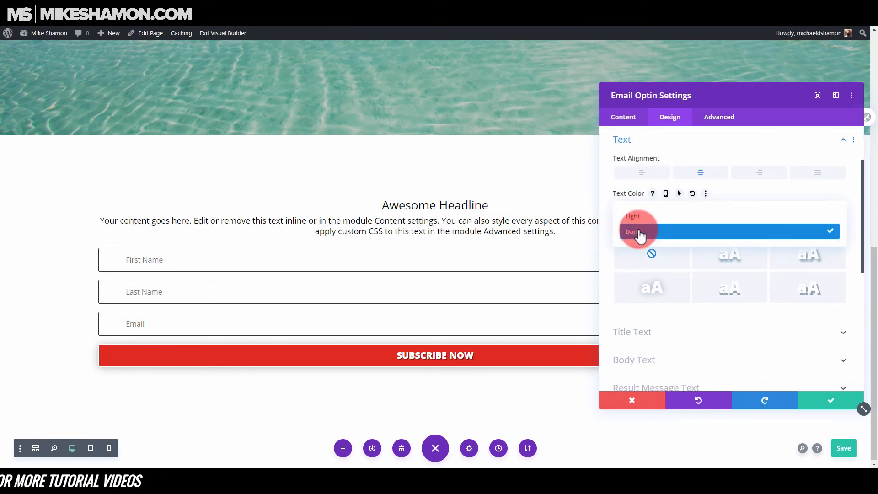
Step: Switch the email optin's text color to Light and save the module
{"action": "left_click", "coordinate": [639, 216]}
{"action": "left_click", "coordinate": [818, 403]}
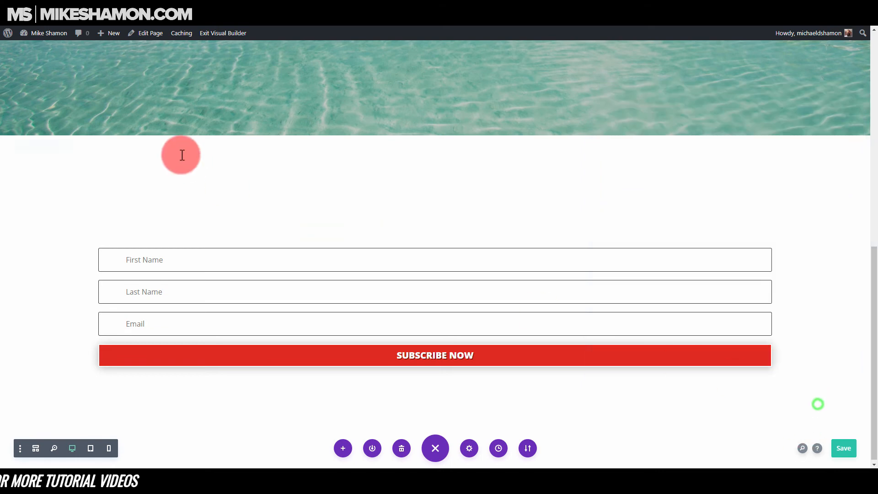
Step: Give the section containing the email optin the background image beach-maldives-ocean-1430677.jpg from the media library
{"action": "left_click", "coordinate": [24, 145]}
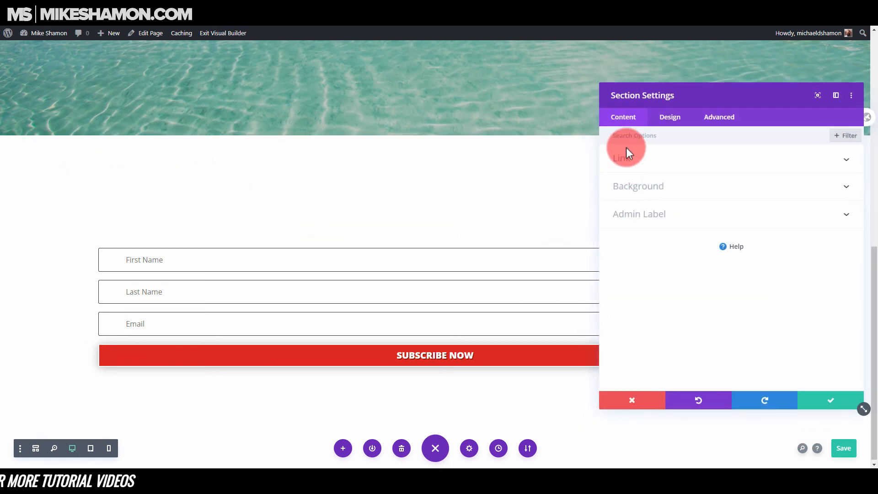
{"action": "left_click", "coordinate": [672, 121]}
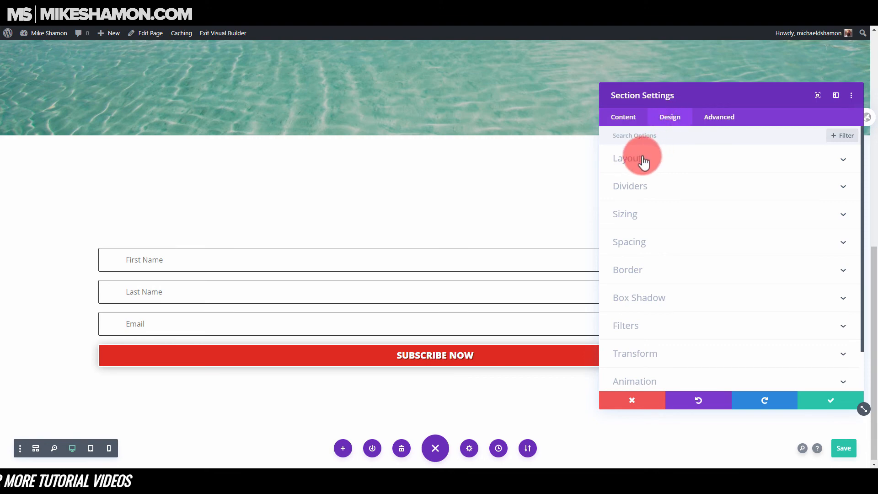
{"action": "left_click", "coordinate": [631, 119]}
{"action": "left_click", "coordinate": [643, 192]}
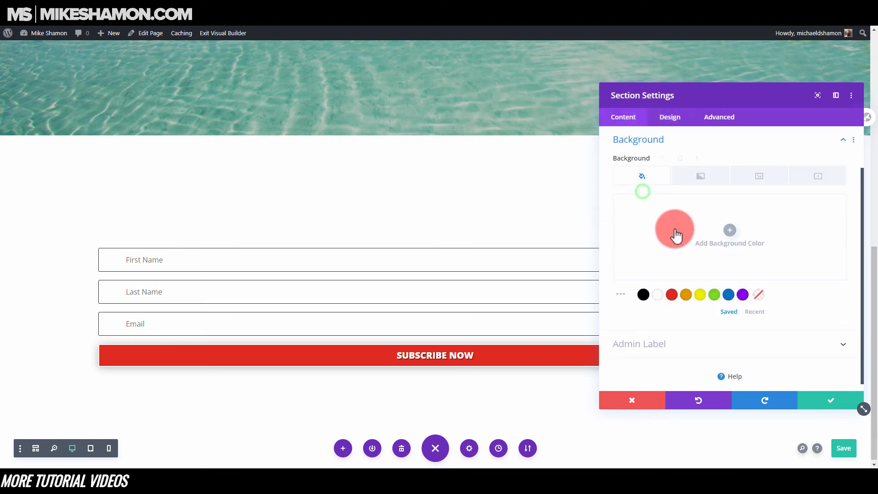
{"action": "scroll", "coordinate": [728, 338], "scroll_direction": "down", "scroll_amount": 1}
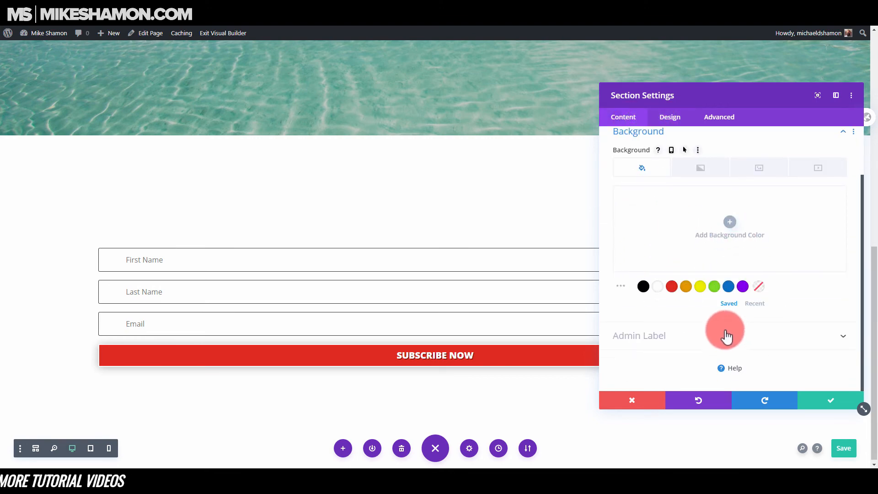
{"action": "left_click", "coordinate": [763, 165]}
{"action": "left_click", "coordinate": [724, 235]}
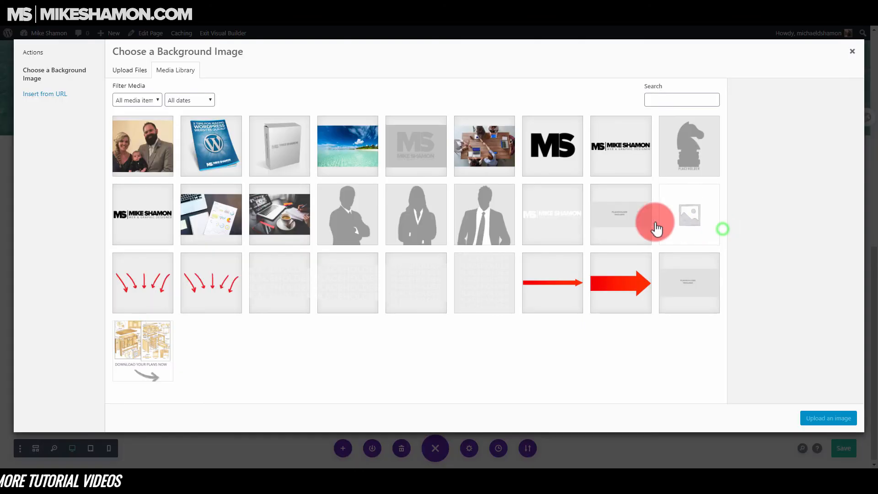
{"action": "left_click", "coordinate": [348, 147]}
{"action": "left_click", "coordinate": [826, 418]}
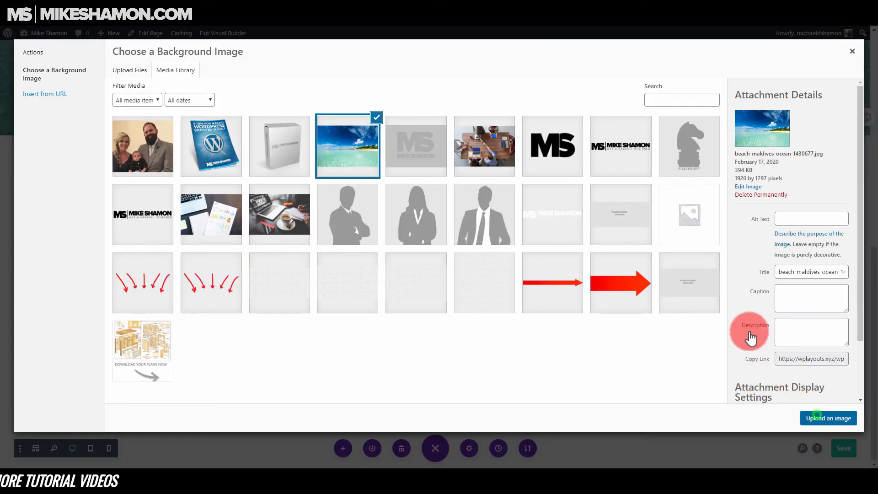
Step: Set the optin section's background image blend to Overlay
{"action": "scroll", "coordinate": [654, 348], "scroll_direction": "down", "scroll_amount": 1}
{"action": "scroll", "coordinate": [650, 361], "scroll_direction": "down", "scroll_amount": 3}
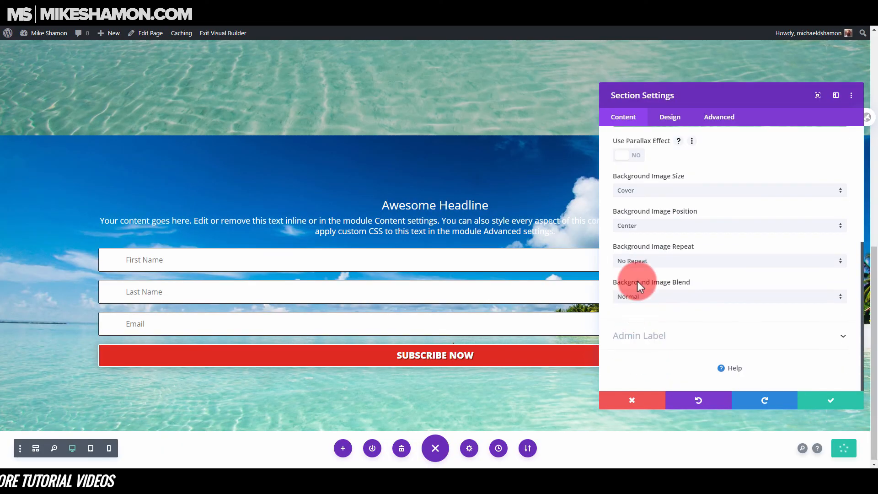
{"action": "left_click", "coordinate": [639, 297]}
{"action": "left_click", "coordinate": [643, 225]}
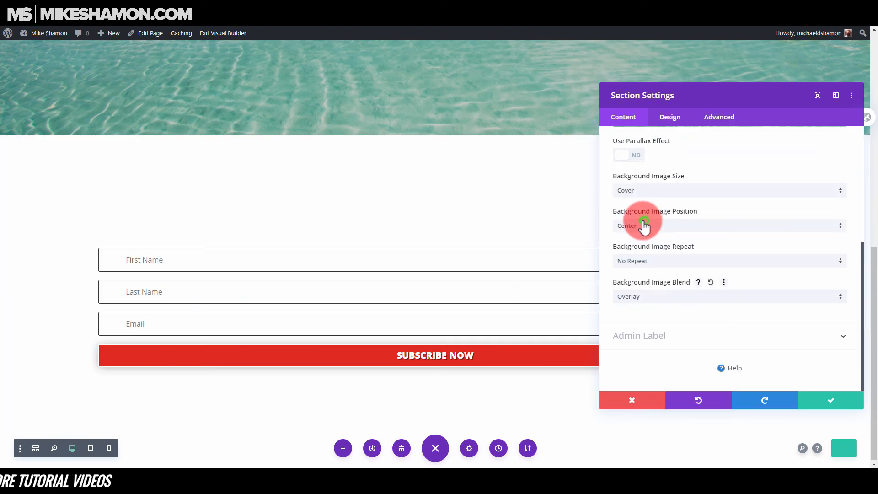
Step: Add a black background color to the optin section, lower its opacity to about 0.01, and save the section settings
{"action": "scroll", "coordinate": [640, 224], "scroll_direction": "up", "scroll_amount": 2}
{"action": "scroll", "coordinate": [636, 221], "scroll_direction": "up", "scroll_amount": 3}
{"action": "left_click", "coordinate": [642, 226]}
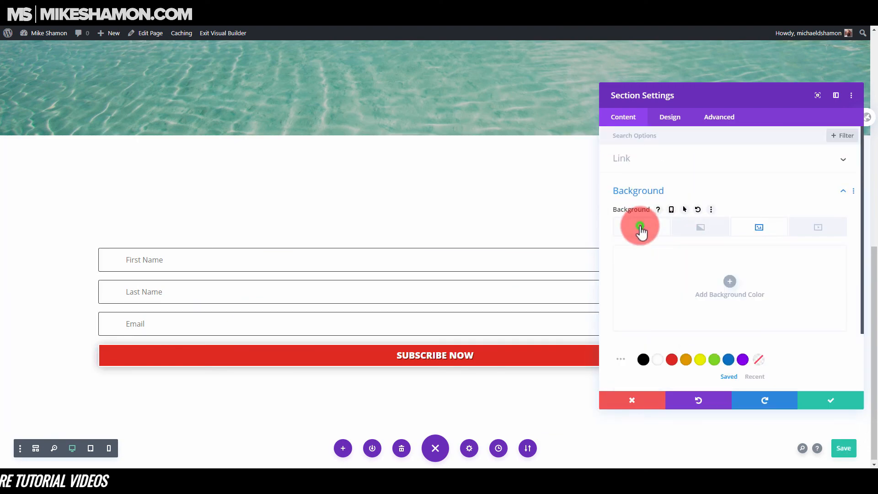
{"action": "left_click", "coordinate": [644, 346]}
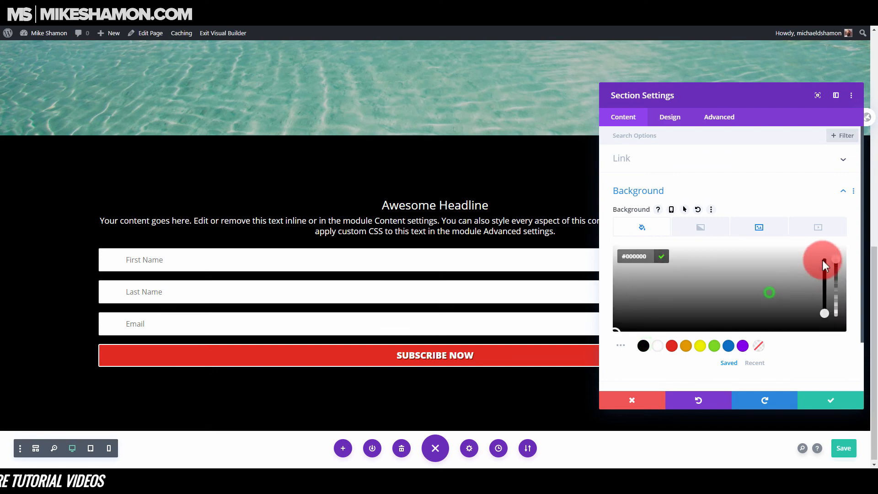
{"action": "left_click_drag", "start_coordinate": [839, 276], "coordinate": [839, 324]}
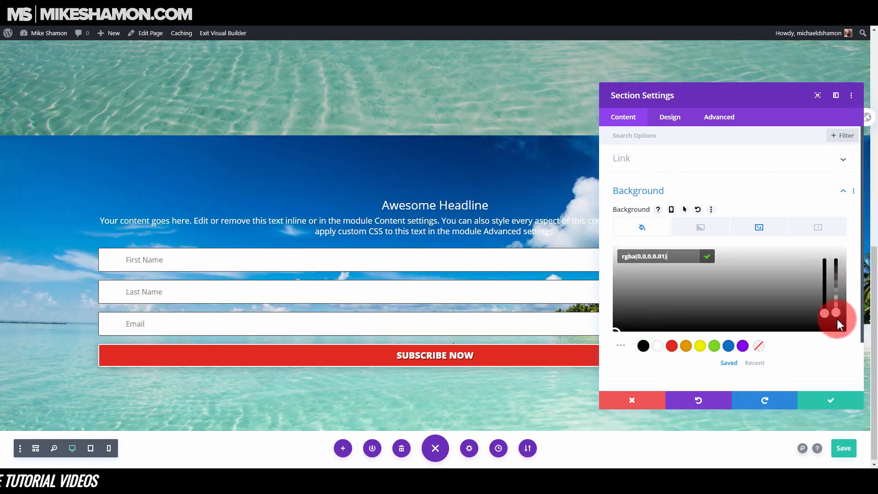
{"action": "left_click", "coordinate": [828, 399]}
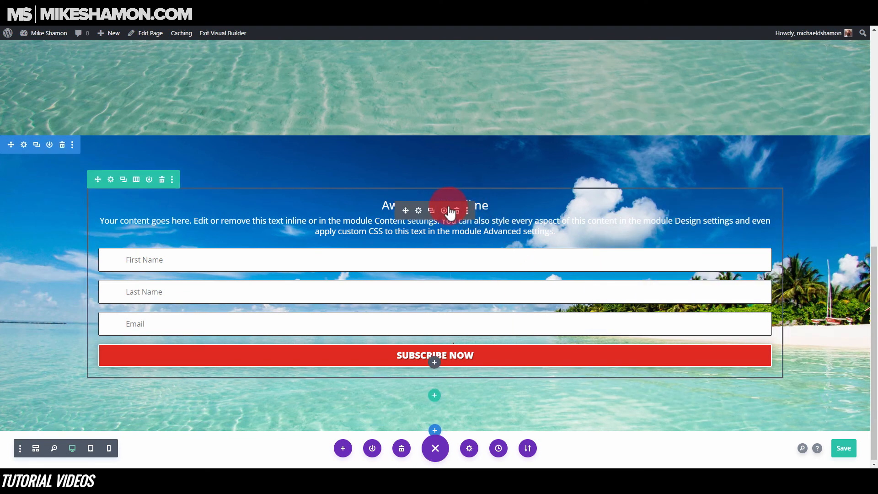
Step: Center-align the row holding the email optin, reduce its width to 44%, and save the row settings
{"action": "left_click", "coordinate": [112, 180]}
{"action": "left_click", "coordinate": [671, 119]}
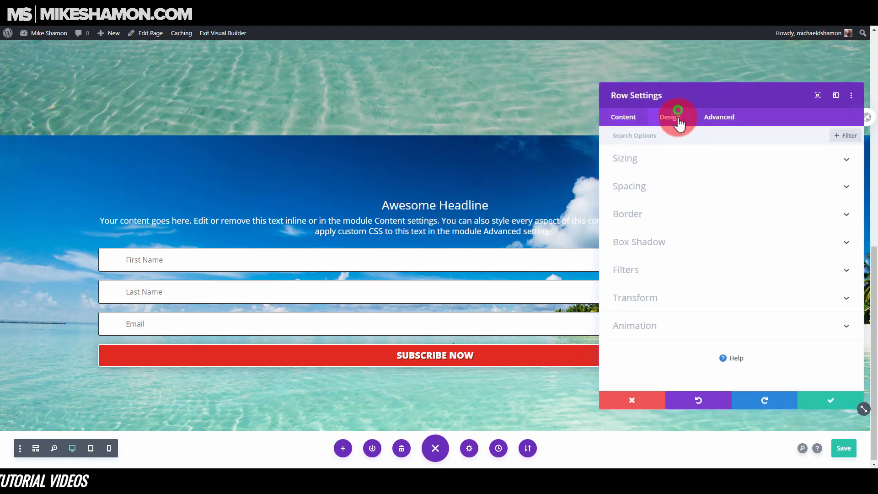
{"action": "left_click", "coordinate": [671, 165]}
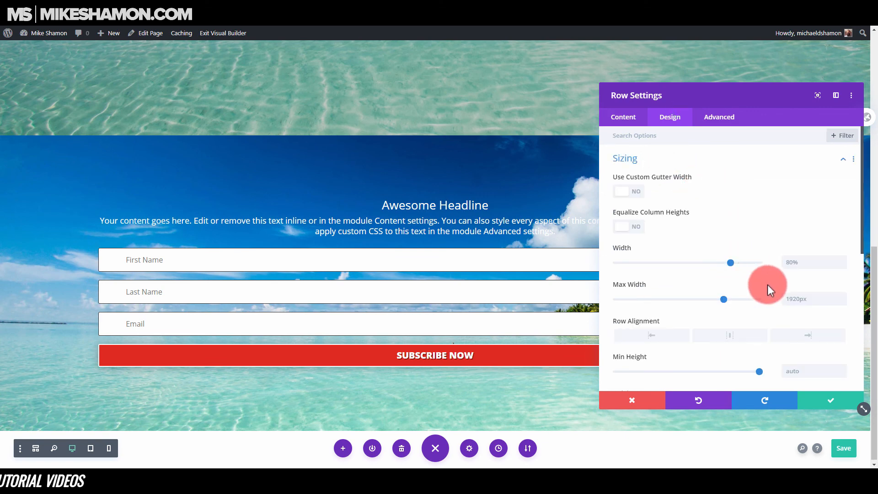
{"action": "left_click", "coordinate": [740, 337]}
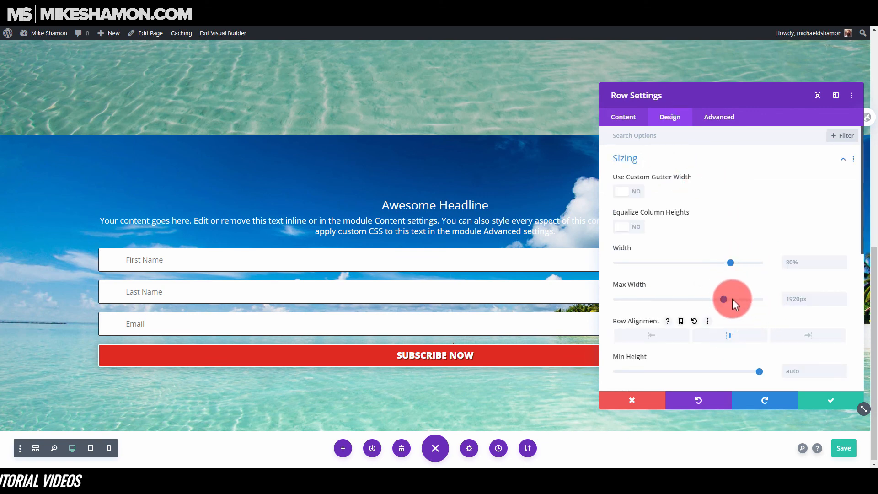
{"action": "left_click_drag", "start_coordinate": [730, 262], "coordinate": [672, 267]}
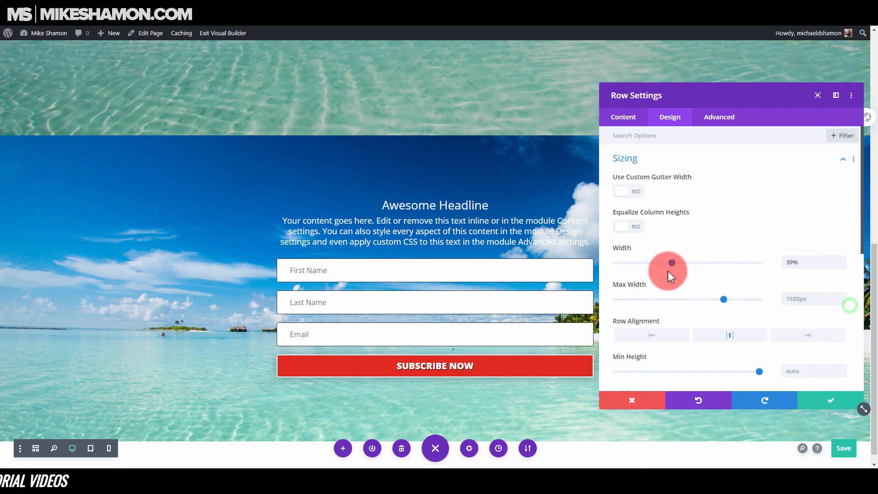
{"action": "mouse_move", "coordinate": [670, 262]}
{"action": "left_mouse_down"}
{"action": "mouse_move", "coordinate": [680, 262]}
{"action": "mouse_move", "coordinate": [660, 262]}
{"action": "mouse_move", "coordinate": [680, 264]}
{"action": "left_mouse_up"}
{"action": "left_click", "coordinate": [839, 402]}
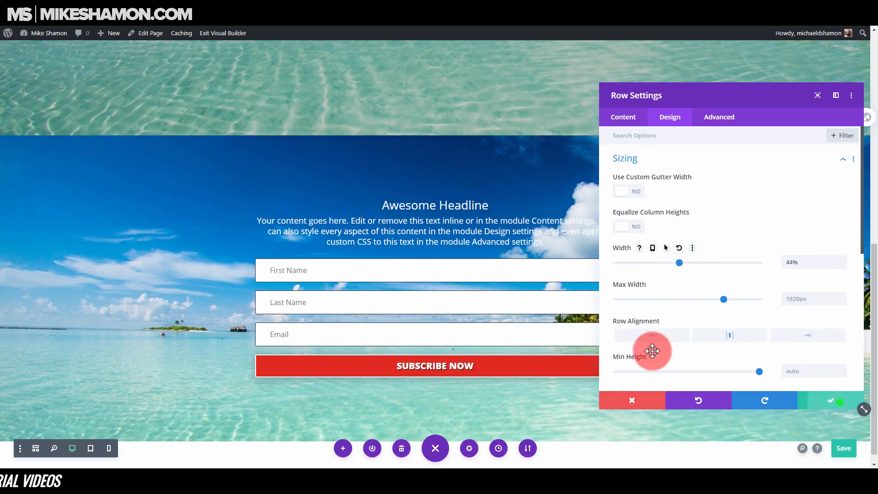
Step: Try 20% linked top and bottom padding on the optin section, reduce it to 10%, and save the section settings
{"action": "scroll", "coordinate": [532, 299], "scroll_direction": "down", "scroll_amount": 1}
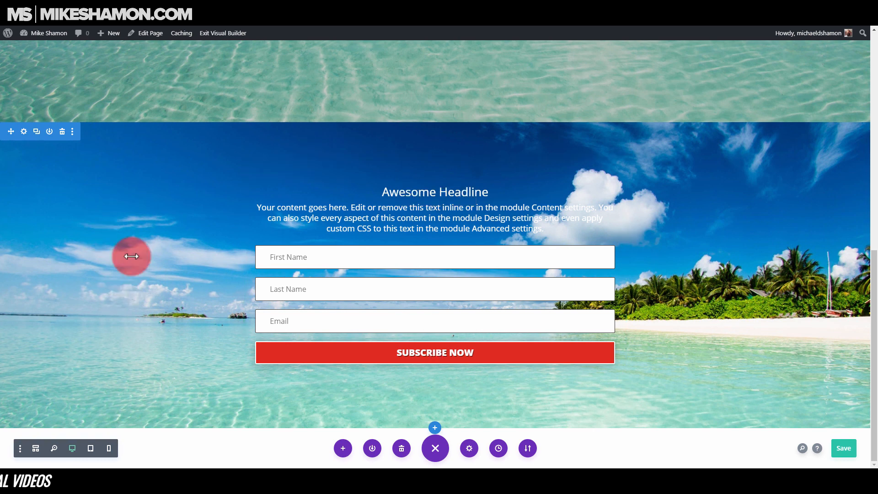
{"action": "left_click", "coordinate": [23, 131]}
{"action": "left_click", "coordinate": [668, 117]}
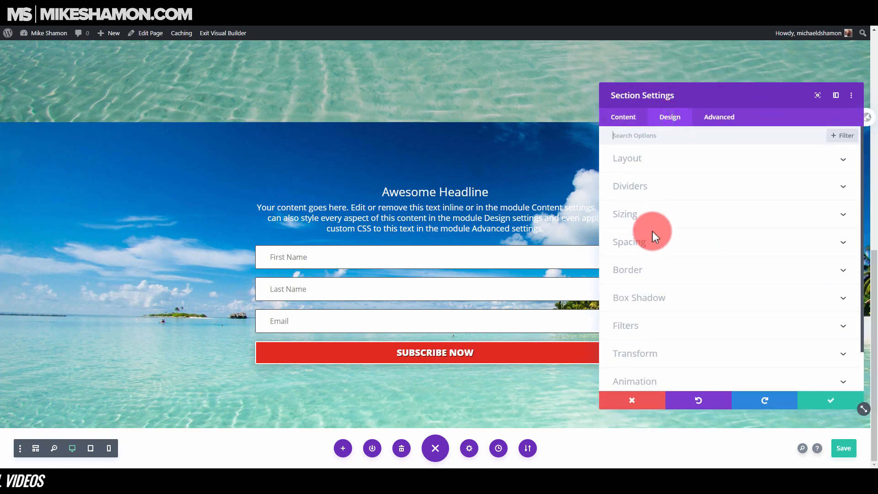
{"action": "left_click", "coordinate": [656, 243]}
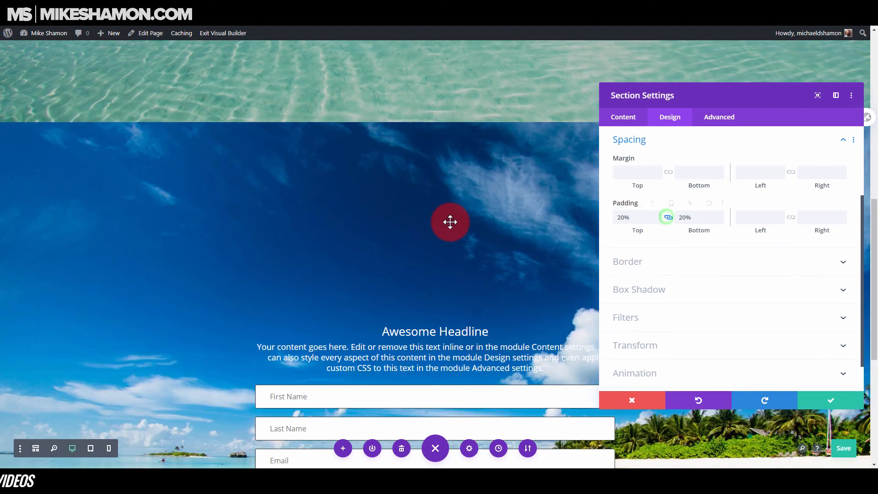
{"action": "scroll", "coordinate": [451, 222], "scroll_direction": "down", "scroll_amount": 3}
{"action": "left_click_drag", "start_coordinate": [623, 219], "coordinate": [607, 219]}
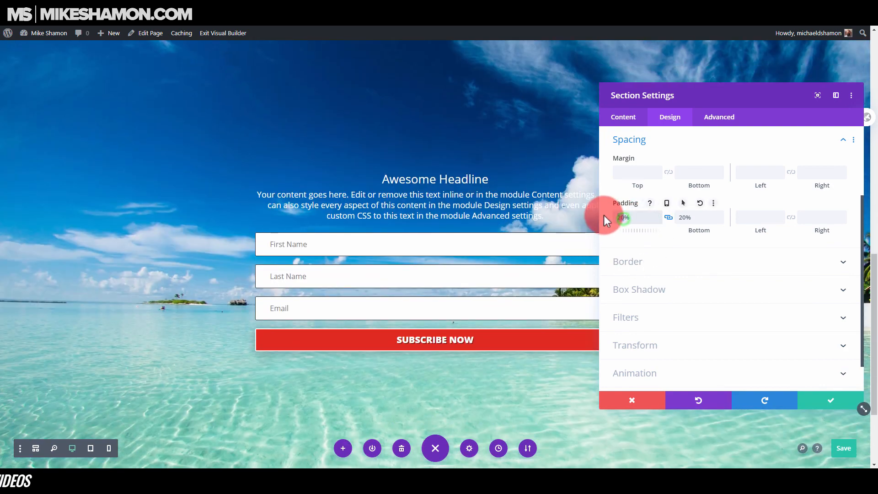
{"action": "type", "text": "10"}
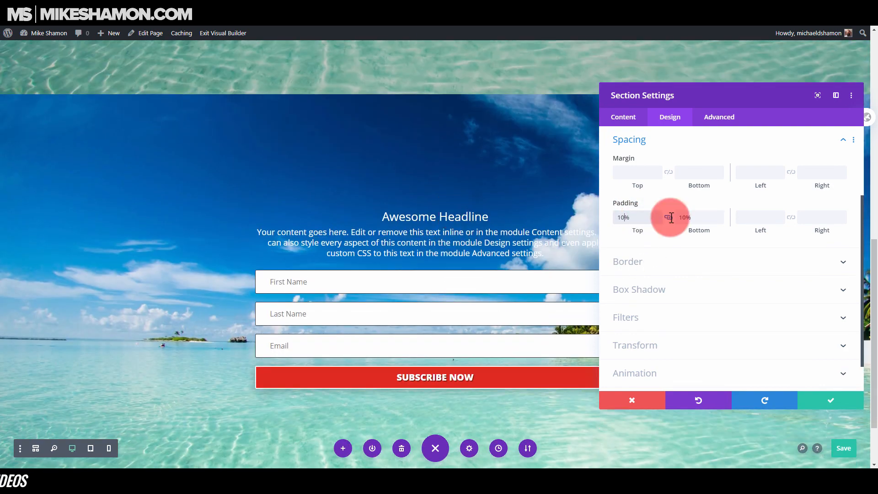
{"action": "left_click", "coordinate": [822, 409]}
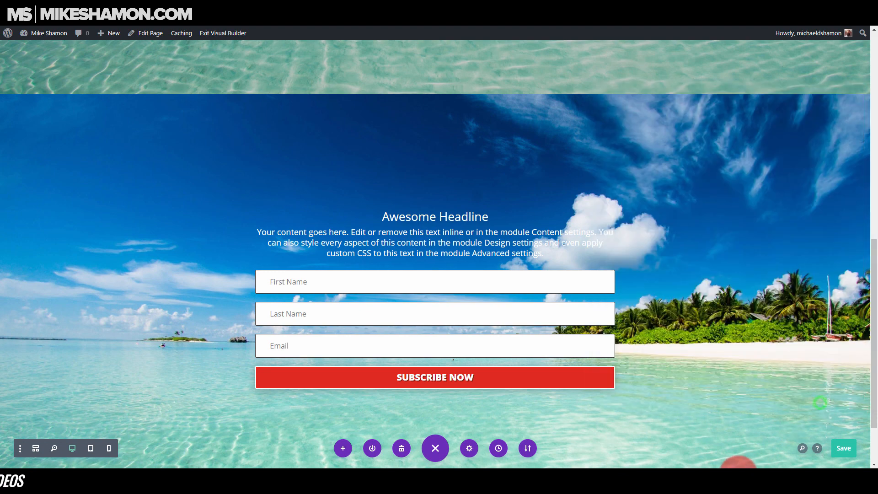
{"action": "scroll", "coordinate": [418, 215], "scroll_direction": "down", "scroll_amount": 2}
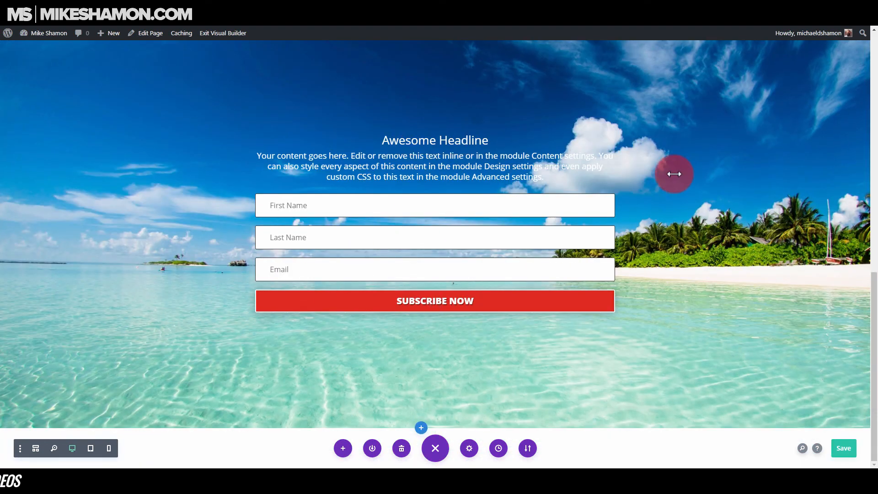
{"action": "scroll", "coordinate": [649, 302], "scroll_direction": "up", "scroll_amount": 2}
{"action": "scroll", "coordinate": [644, 279], "scroll_direction": "up", "scroll_amount": 10}
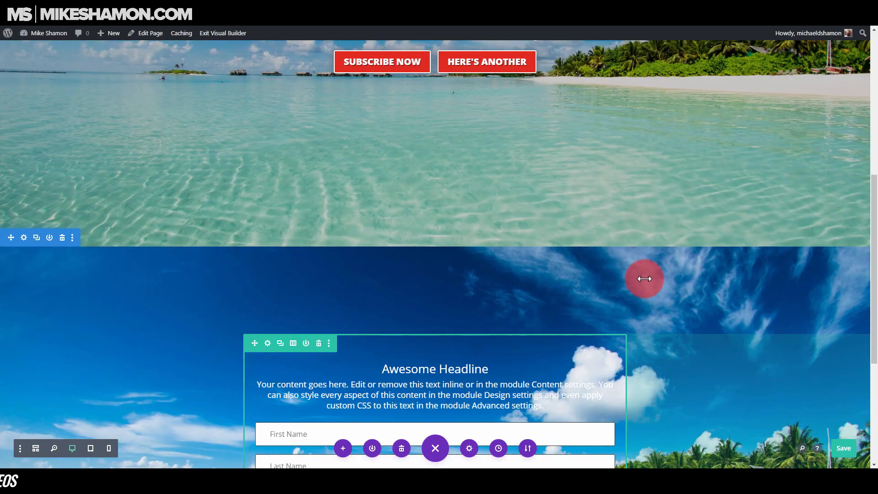
{"action": "scroll", "coordinate": [641, 273], "scroll_direction": "down", "scroll_amount": 10}
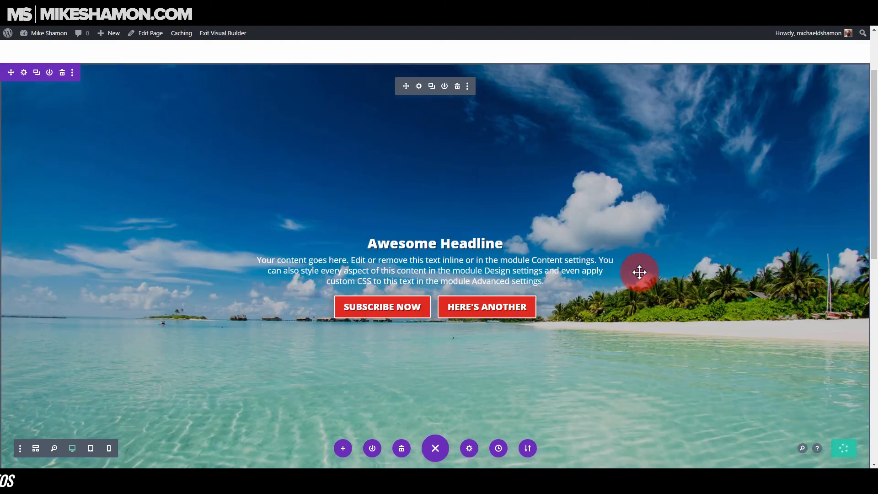